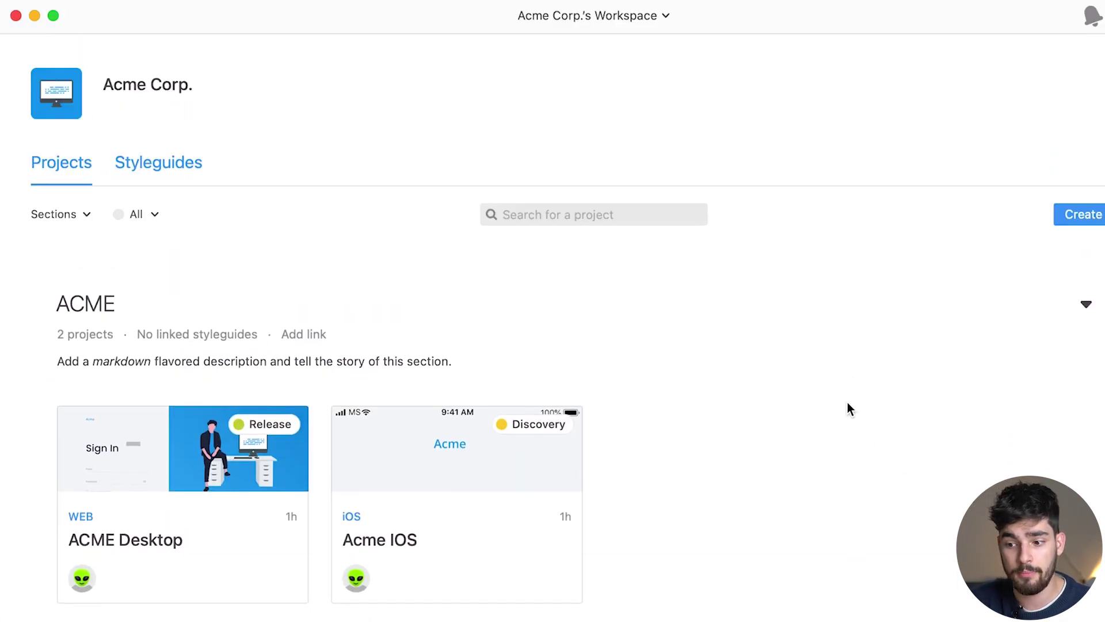
Open the ACME Desktop project and look through its screen sections
scroll(754, 535, "down", 2)
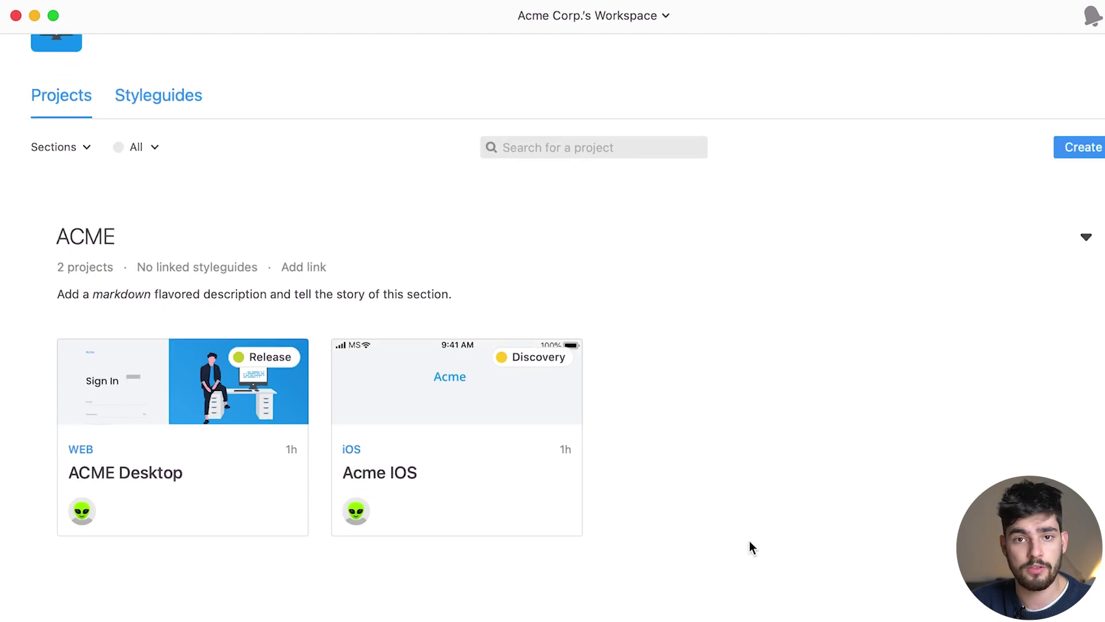
scroll(581, 443, "up", 1)
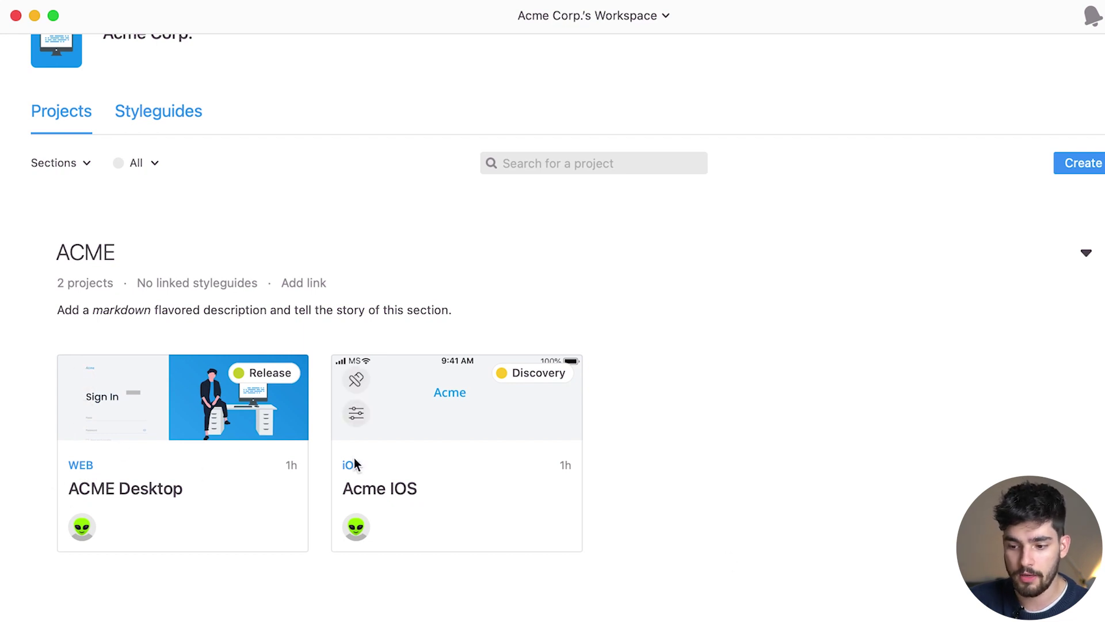
left_click(143, 489)
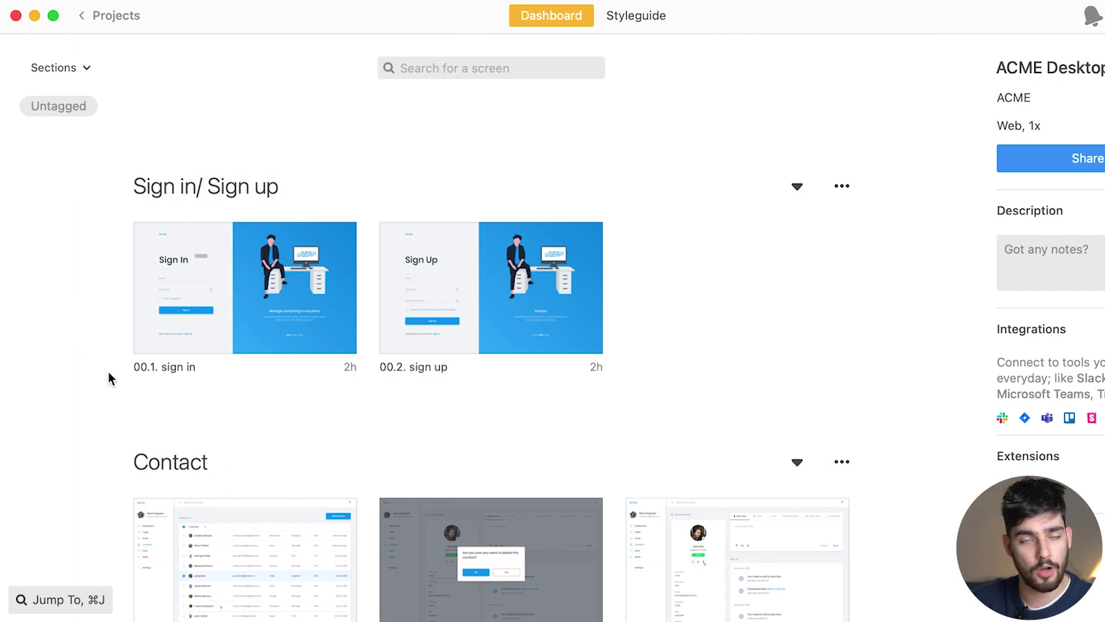
scroll(110, 379, "down", 3)
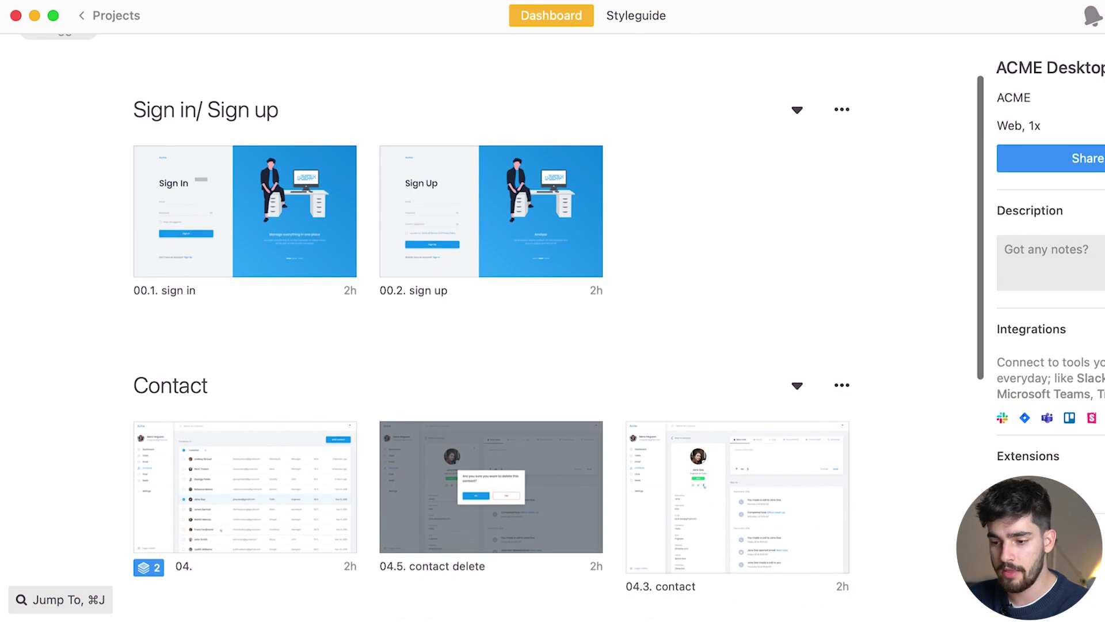
Switch to Figma and examine the sign in, sign up and contact frames on the Final page
key("super+Tab")
key("super+Tab")
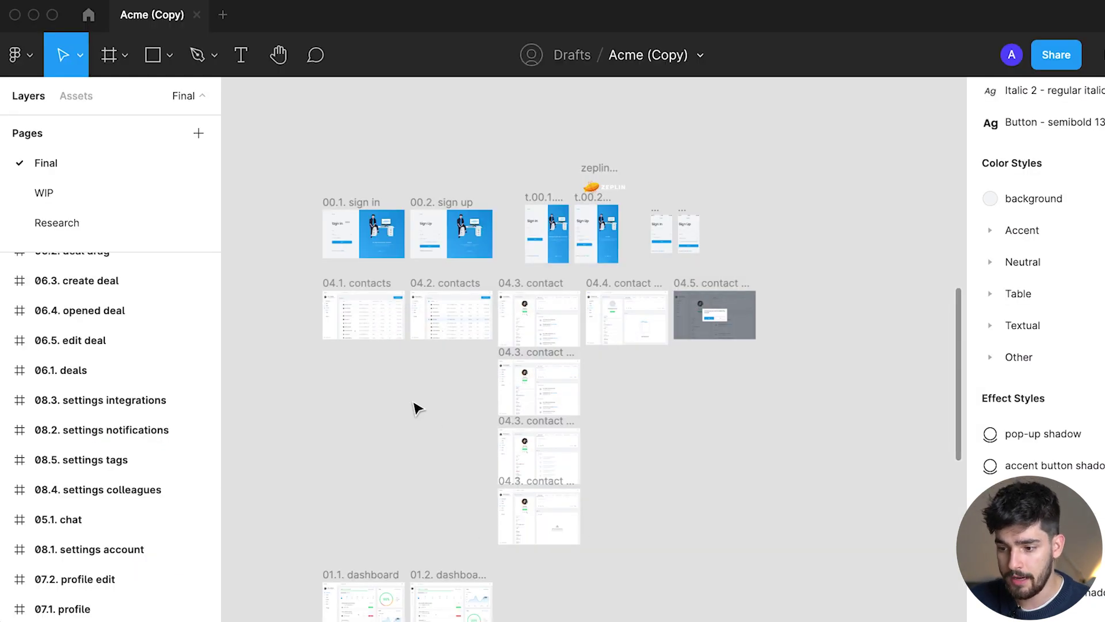
scroll(416, 407, "up", 3)
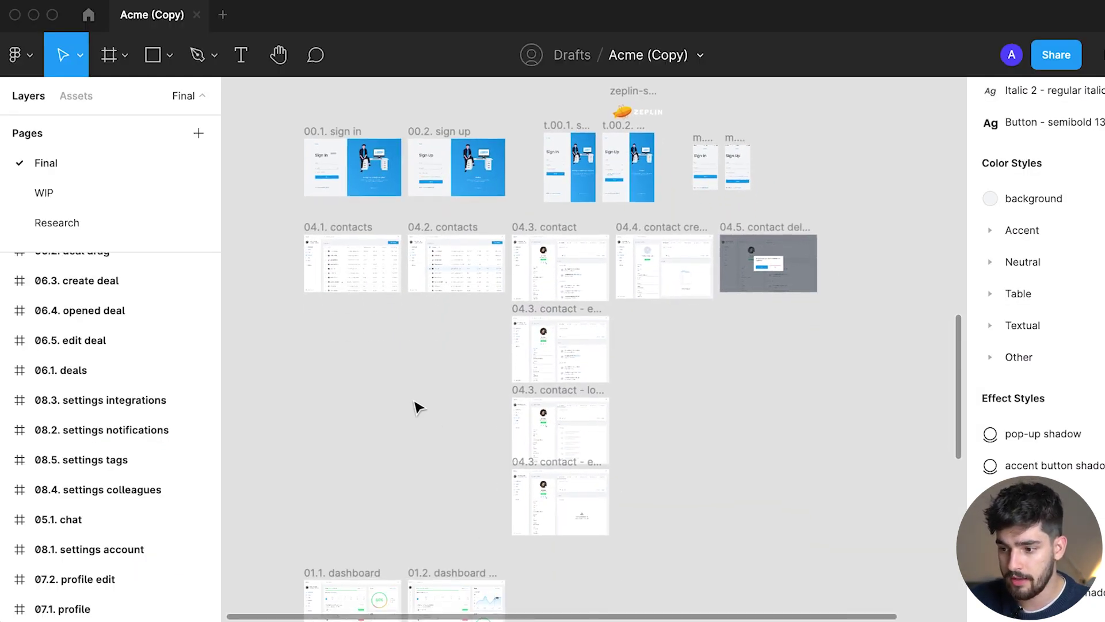
scroll(368, 418, "down", 3)
scroll(325, 467, "up", 3)
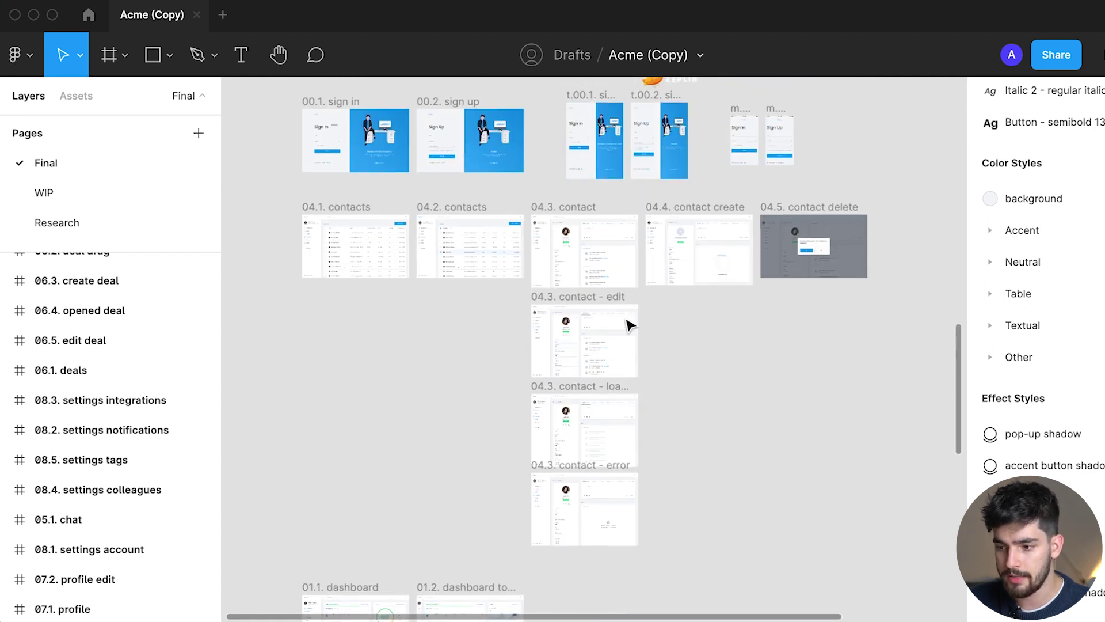
scroll(437, 397, "up", 5)
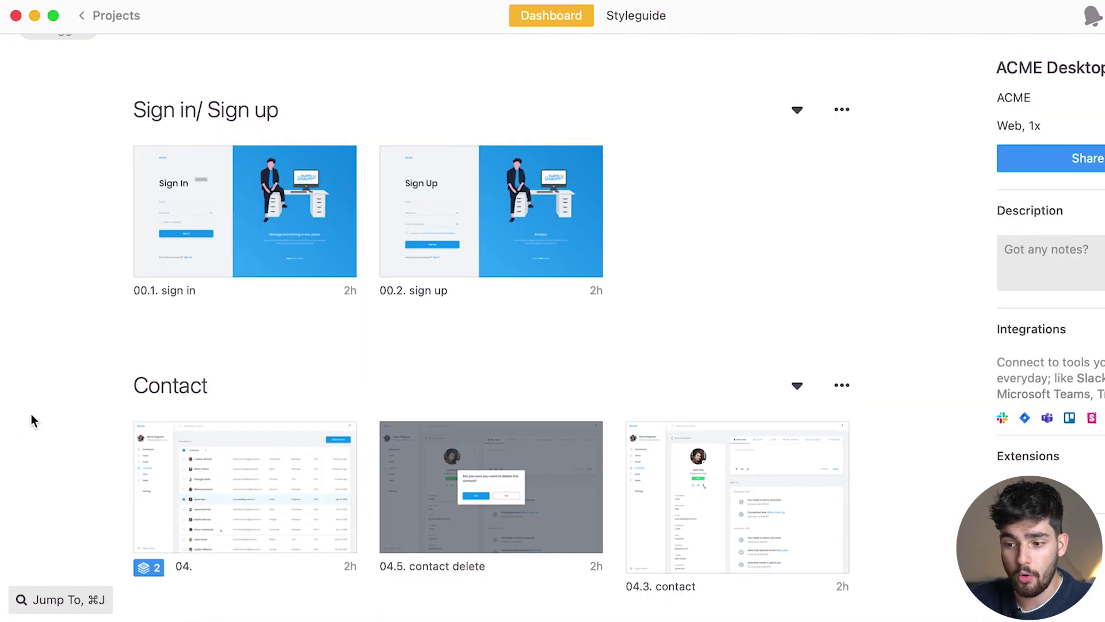
Switch back to Zeplin, review the Contact section's screens, and view the version history of the 00.1. sign in screen
scroll(236, 414, "down", 8)
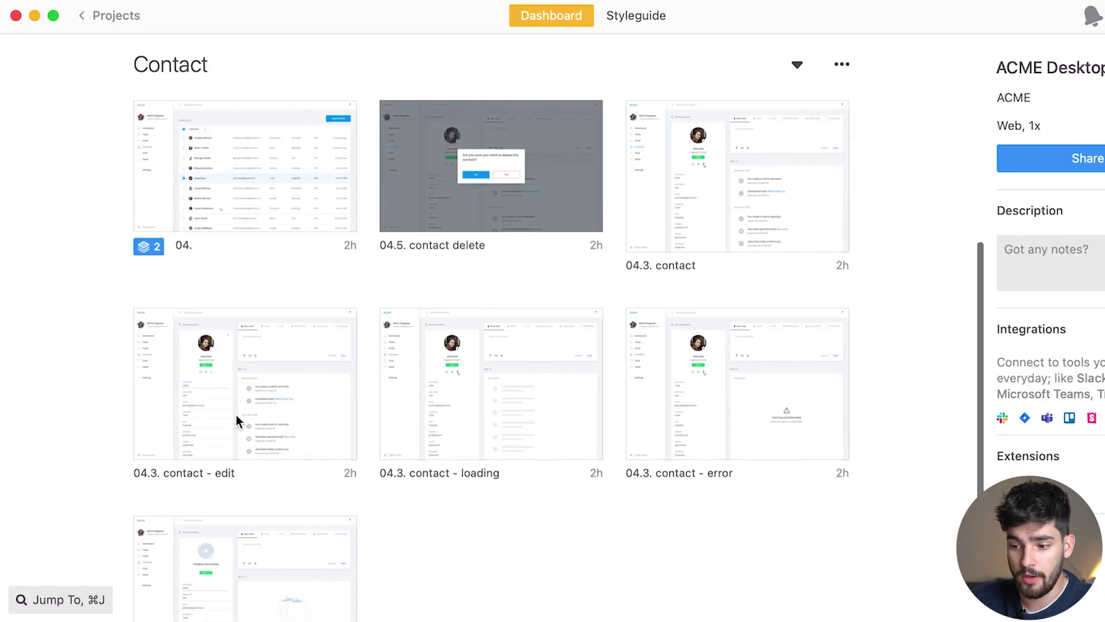
scroll(236, 414, "up", 10)
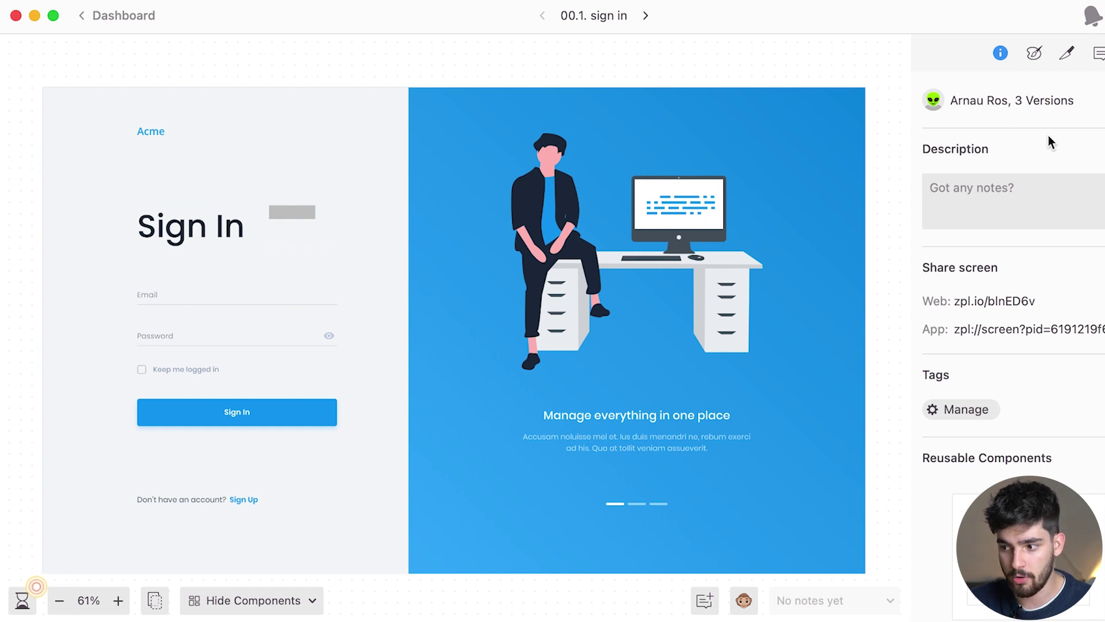
left_click(21, 601)
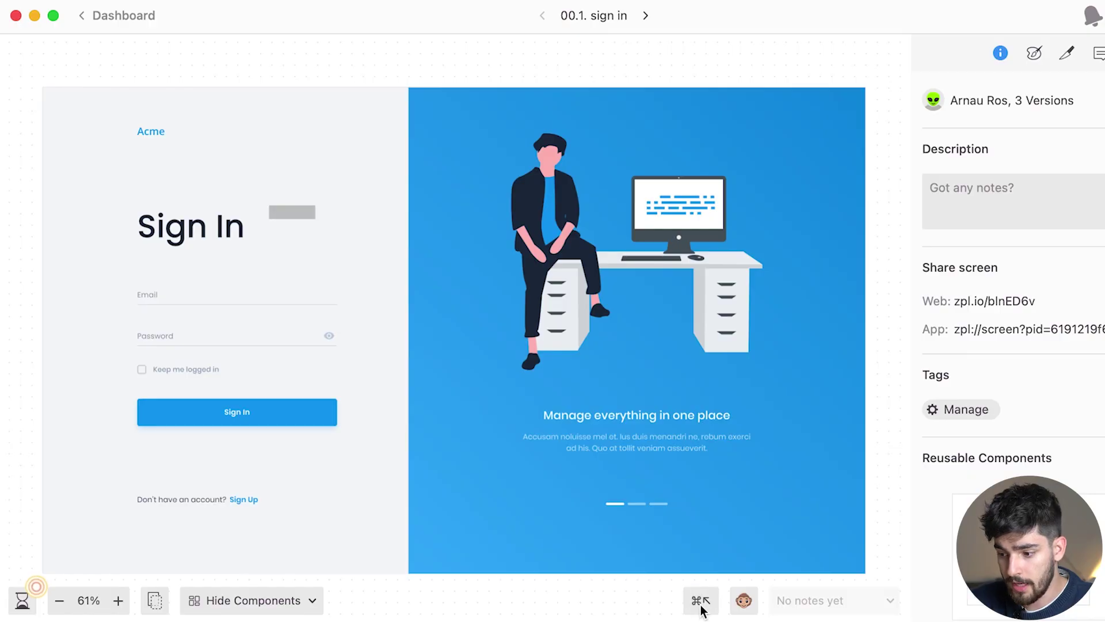
Post a blue note reading "change this up" just above the Sign In heading
left_click(701, 603)
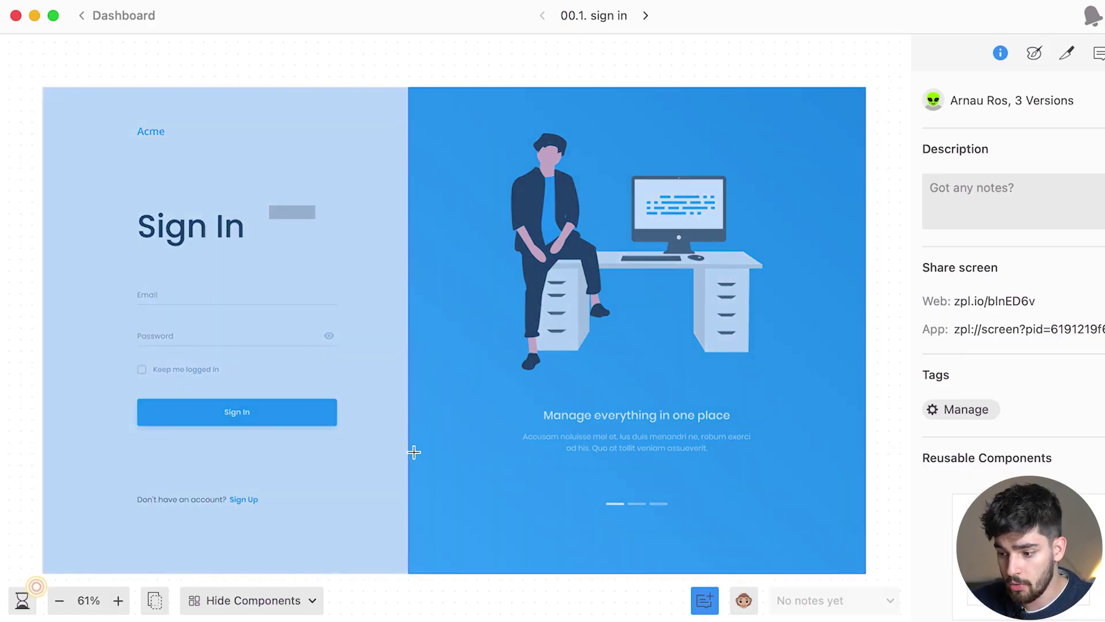
left_click(234, 199)
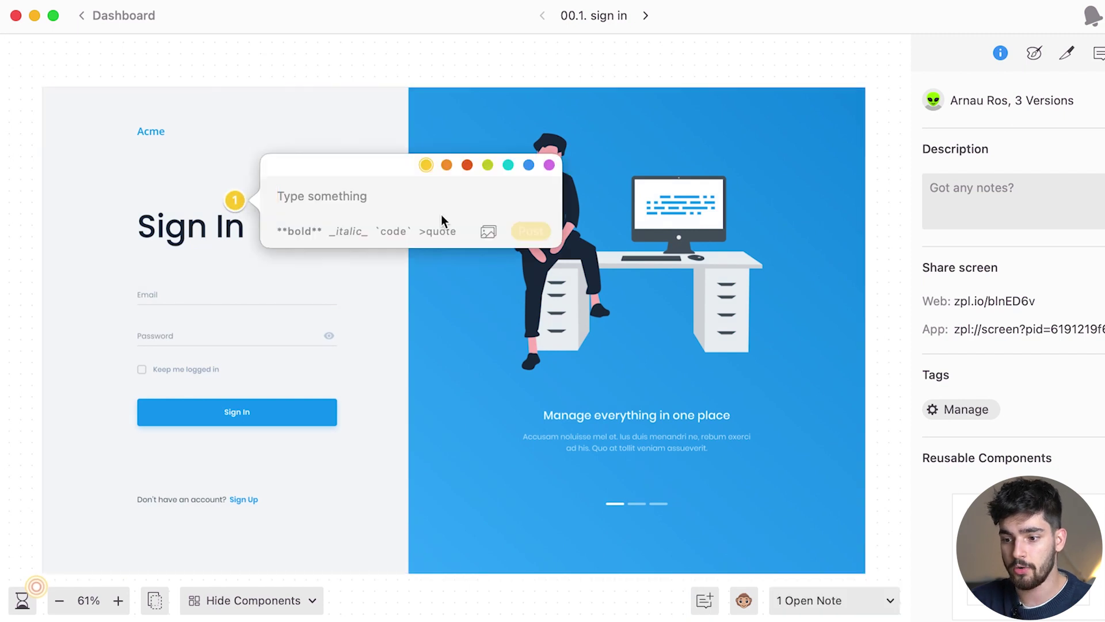
type("change th")
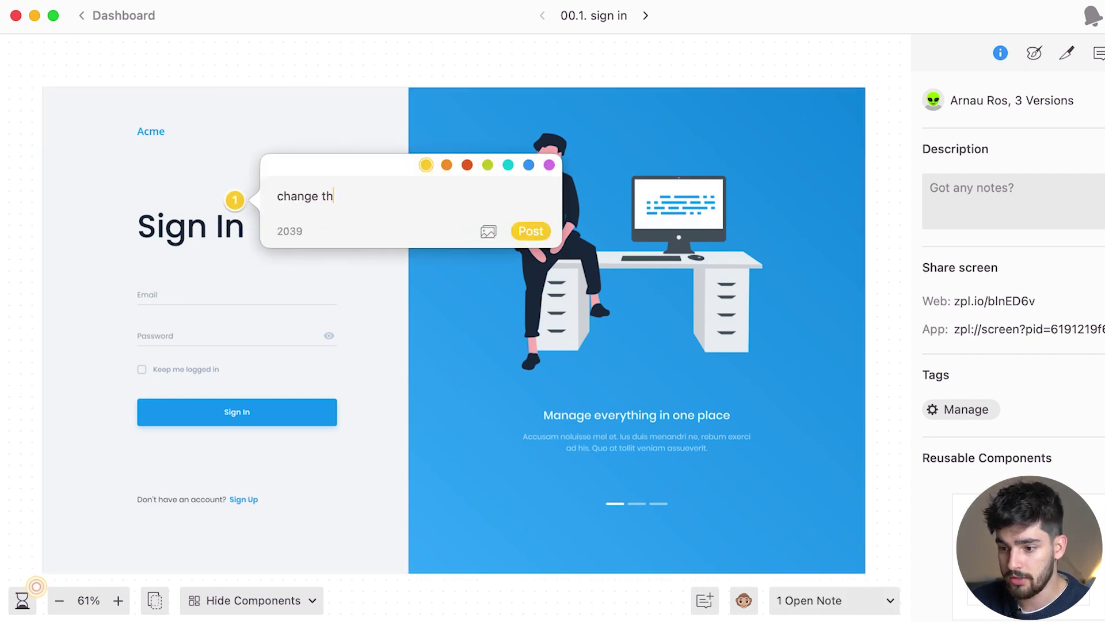
type("is up")
left_click(467, 165)
left_click(529, 165)
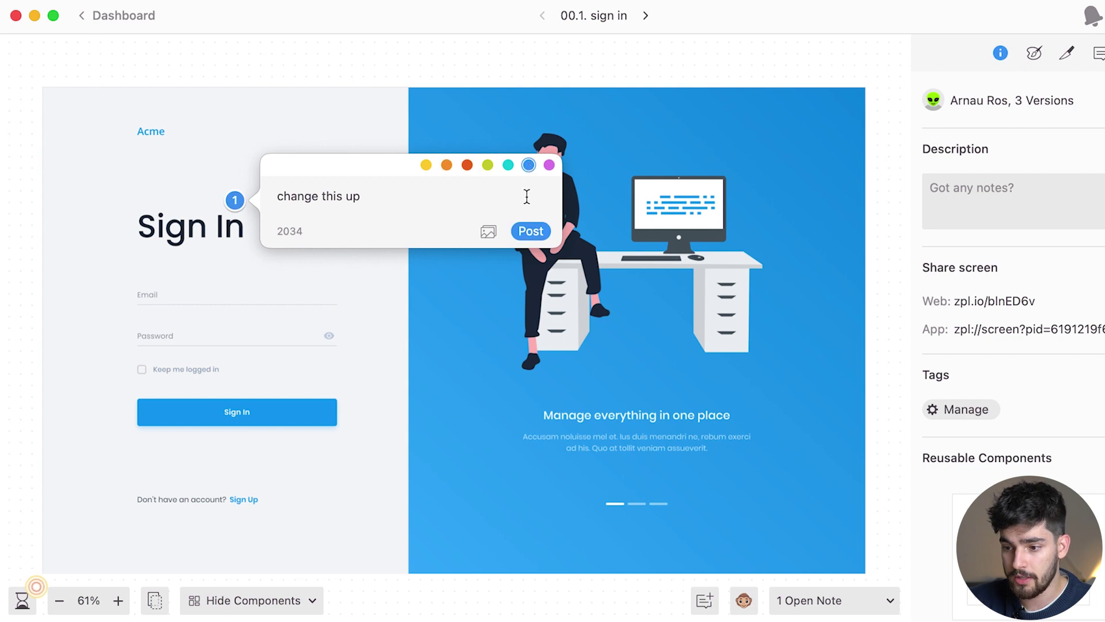
left_click(532, 232)
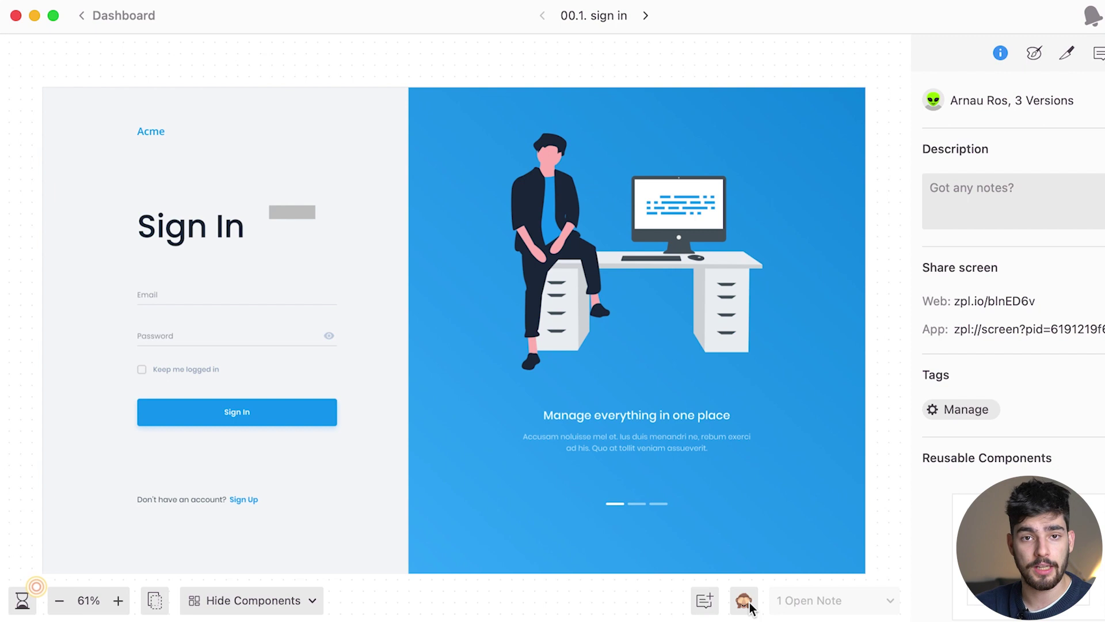
View the filter options for notes, leave the Open Notes filter selected, and hide the notes on the screen
left_click(811, 600)
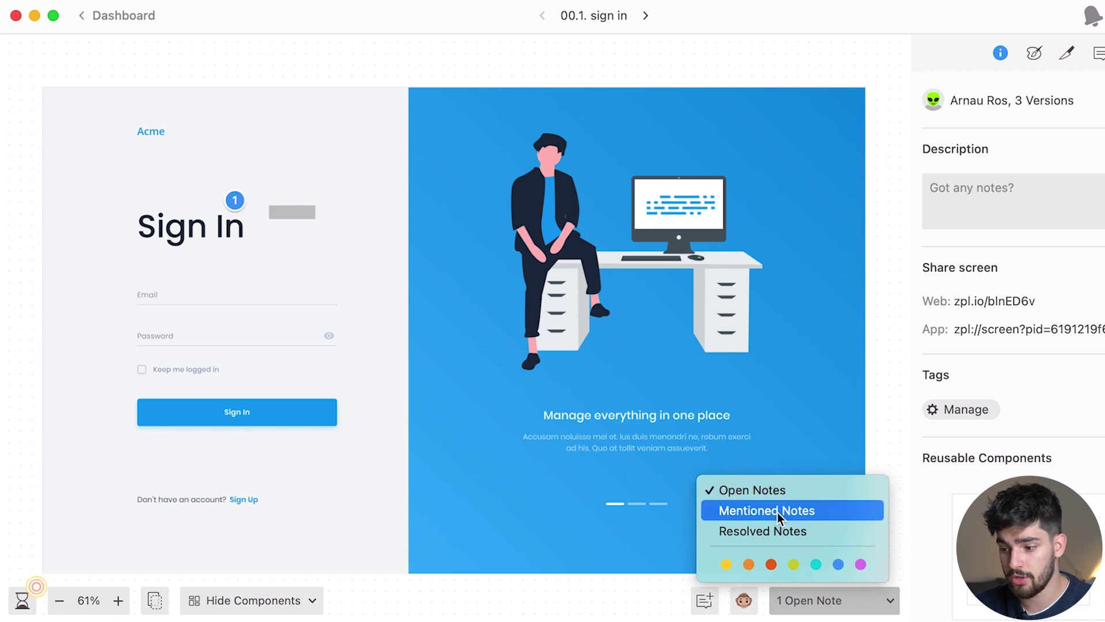
left_click(882, 437)
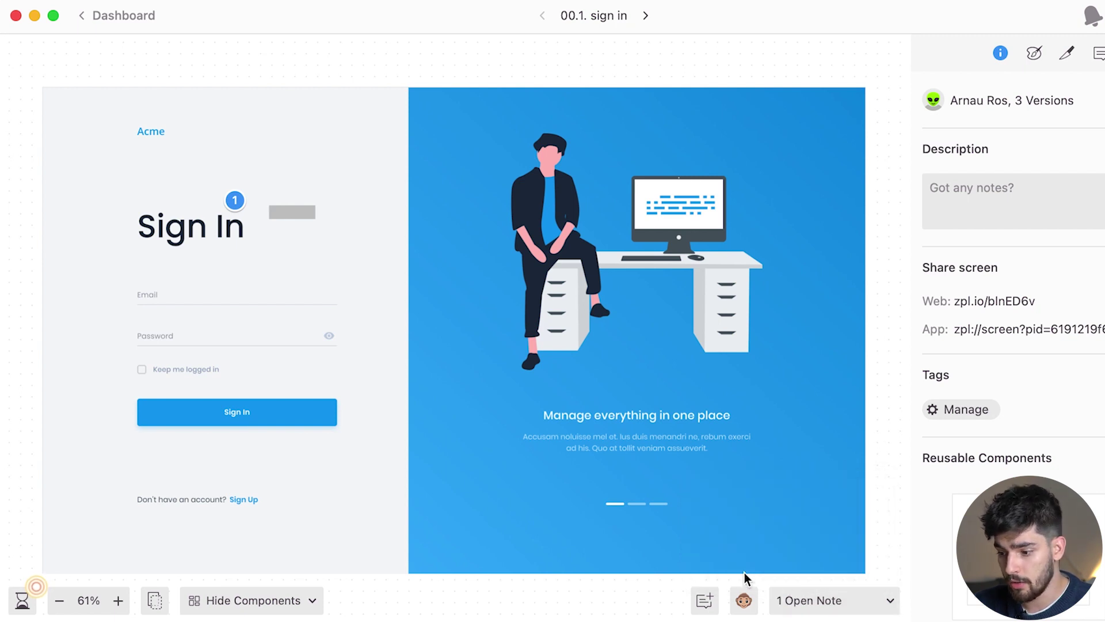
left_click(745, 611)
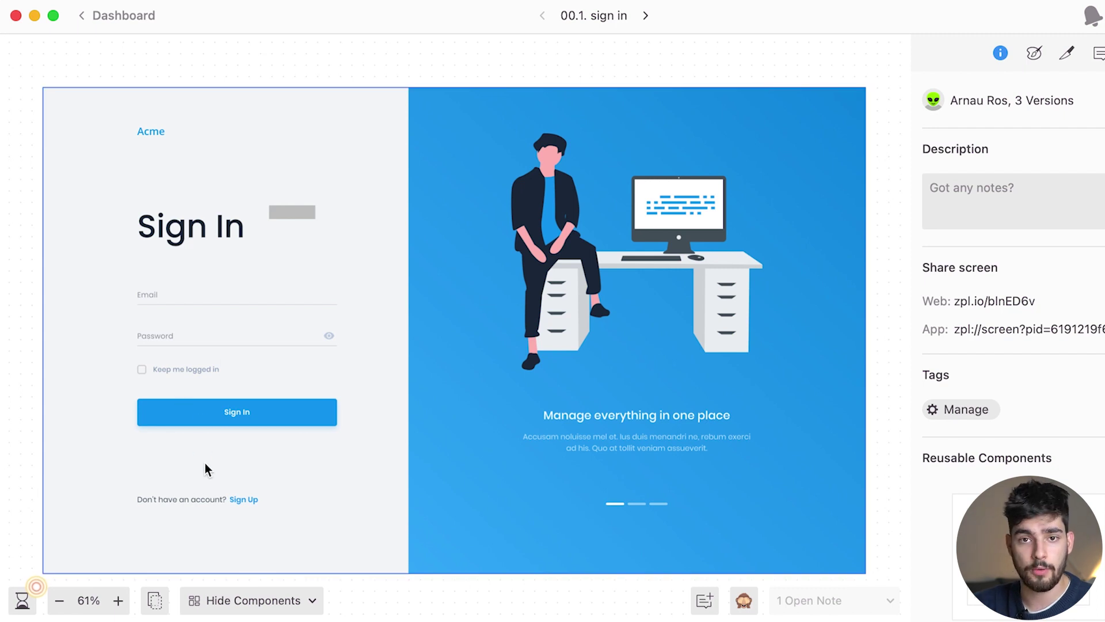
Inspect the spacing and style properties of the Sign In button's background, then deselect it
left_click(139, 420)
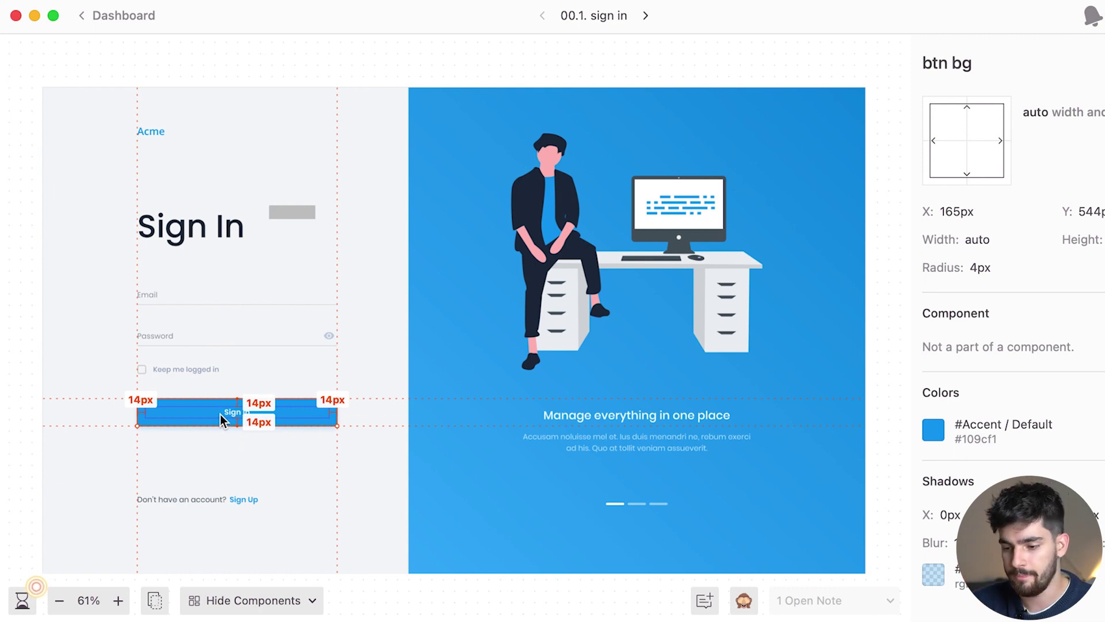
key("Escape")
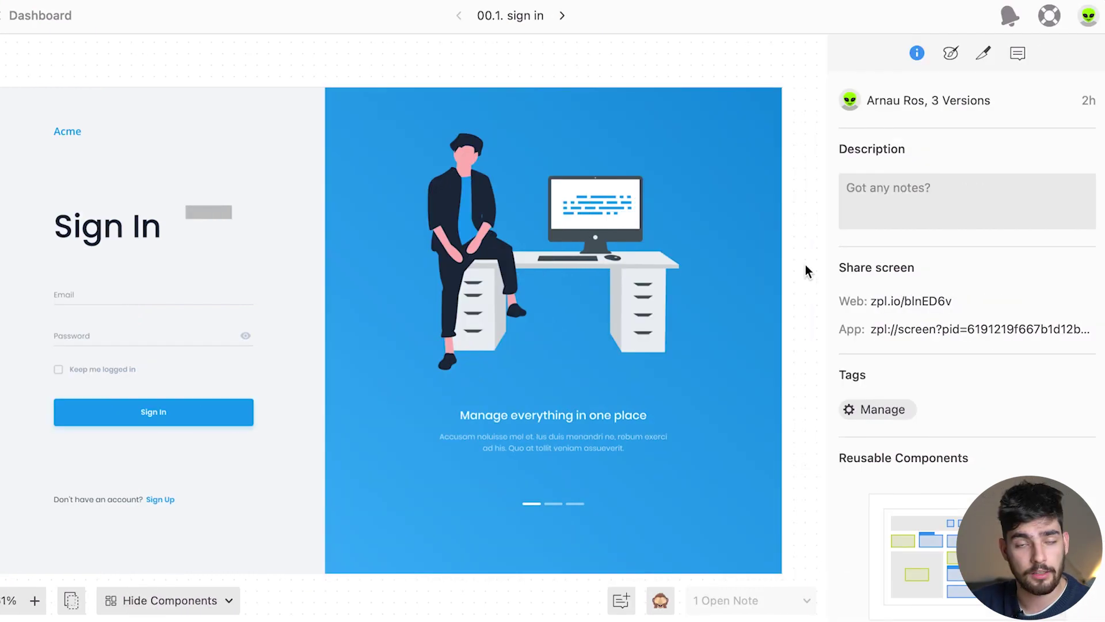
Add and save the screen description "Sign in ready for launch"
scroll(906, 168, "up", 1)
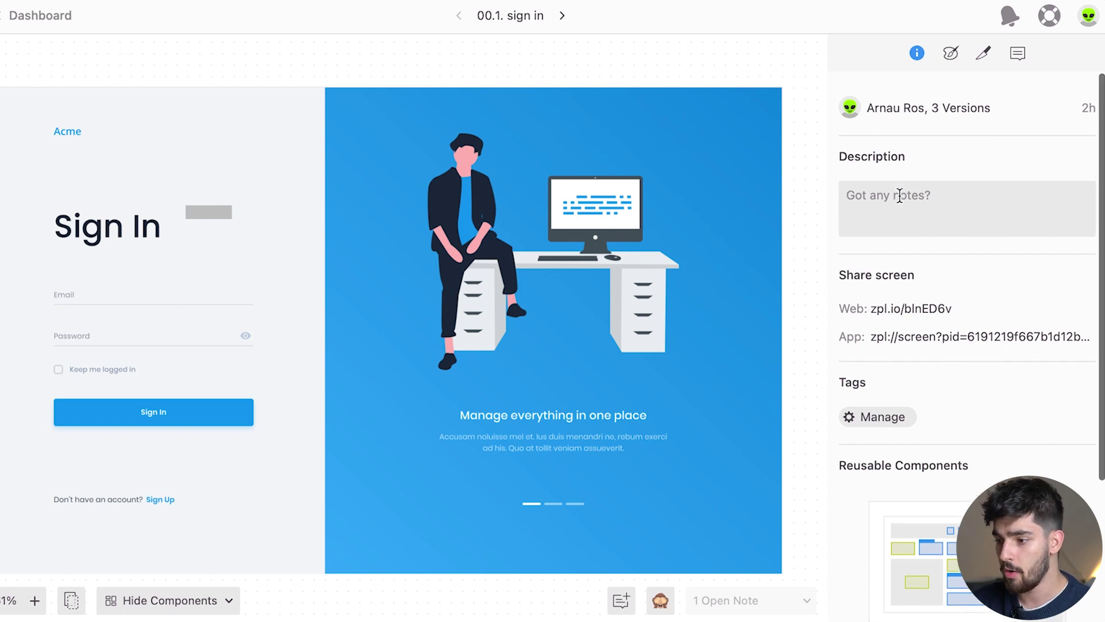
left_click(902, 191)
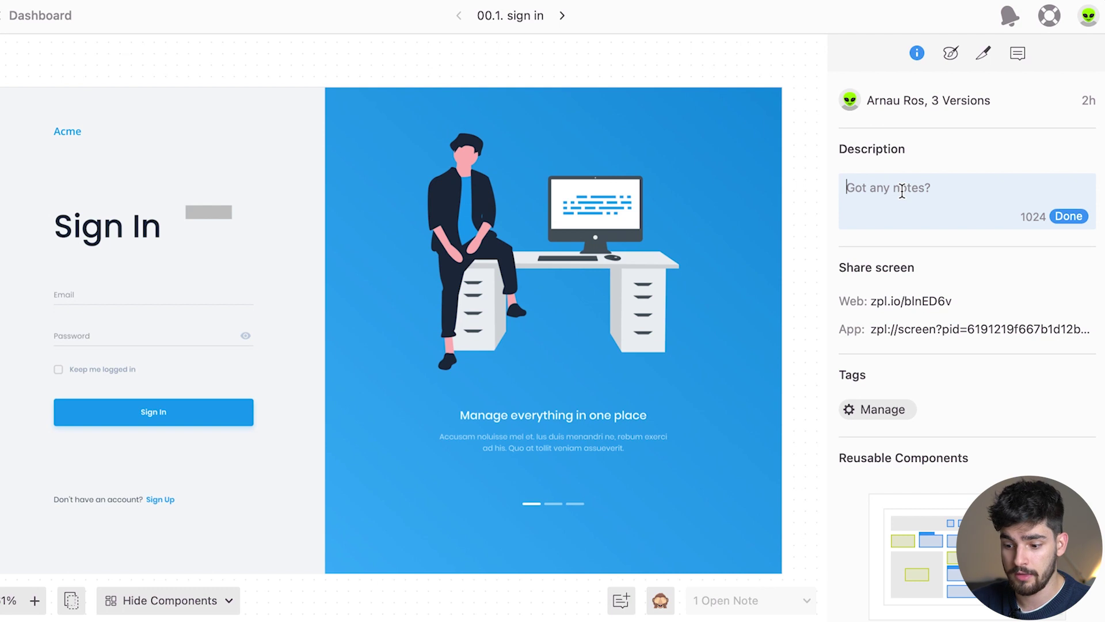
type("Sig")
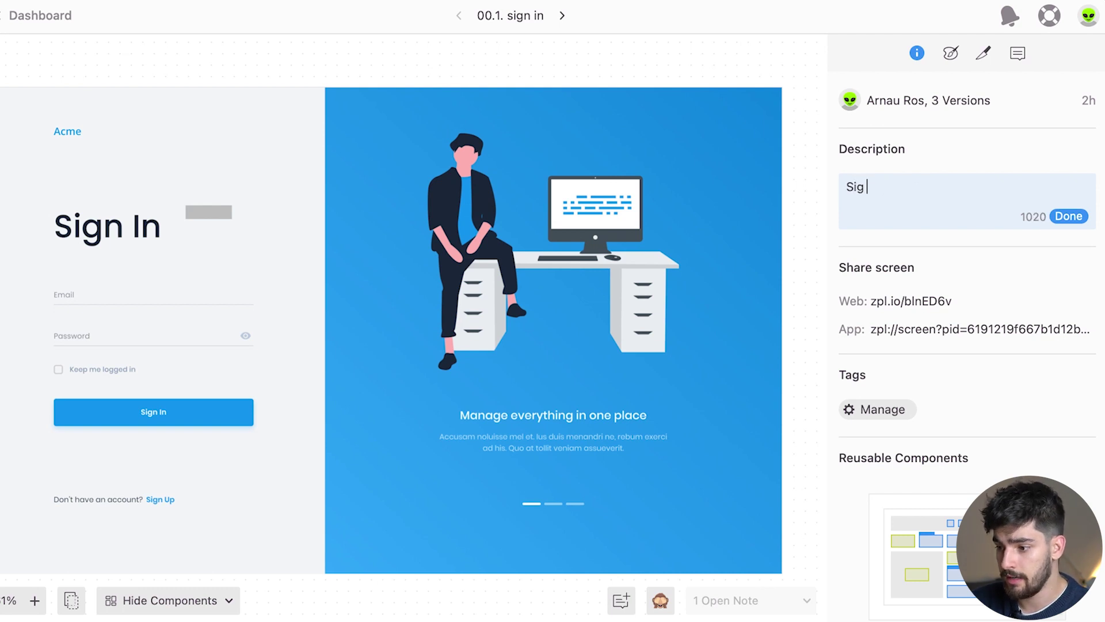
type("n in ready for launch")
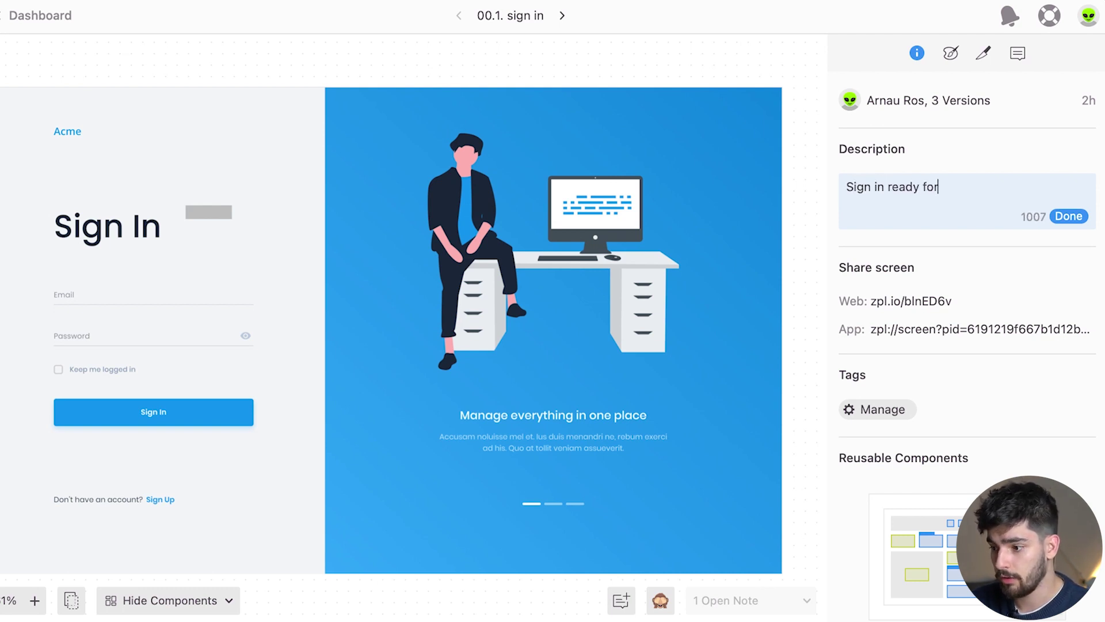
key("Return")
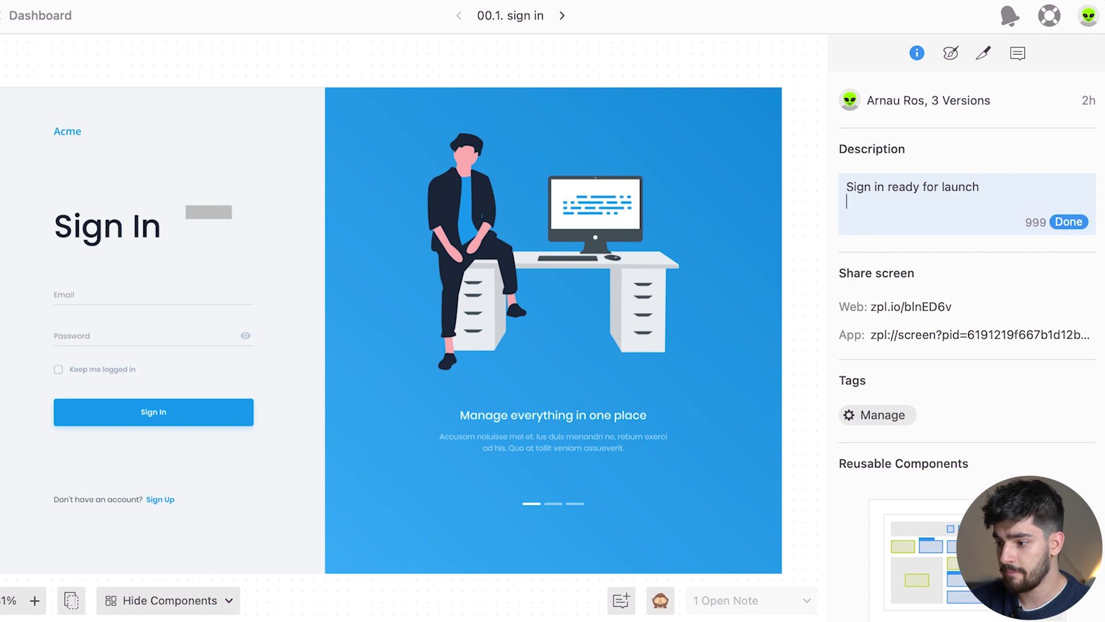
left_click(1070, 222)
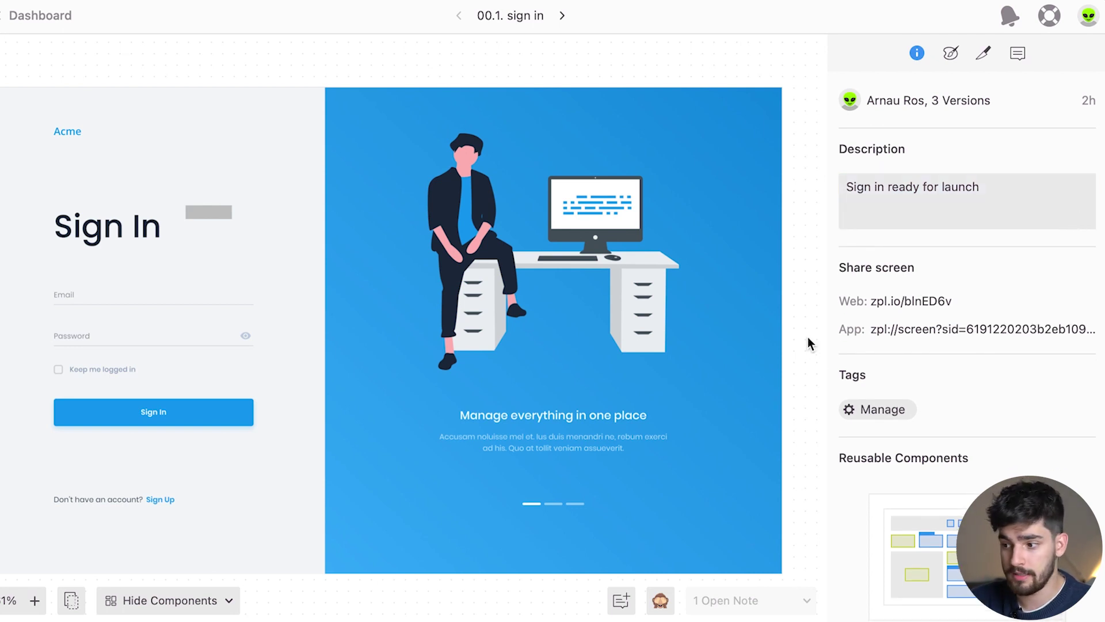
Examine the full list of colors used on the sign in screen
left_click(951, 53)
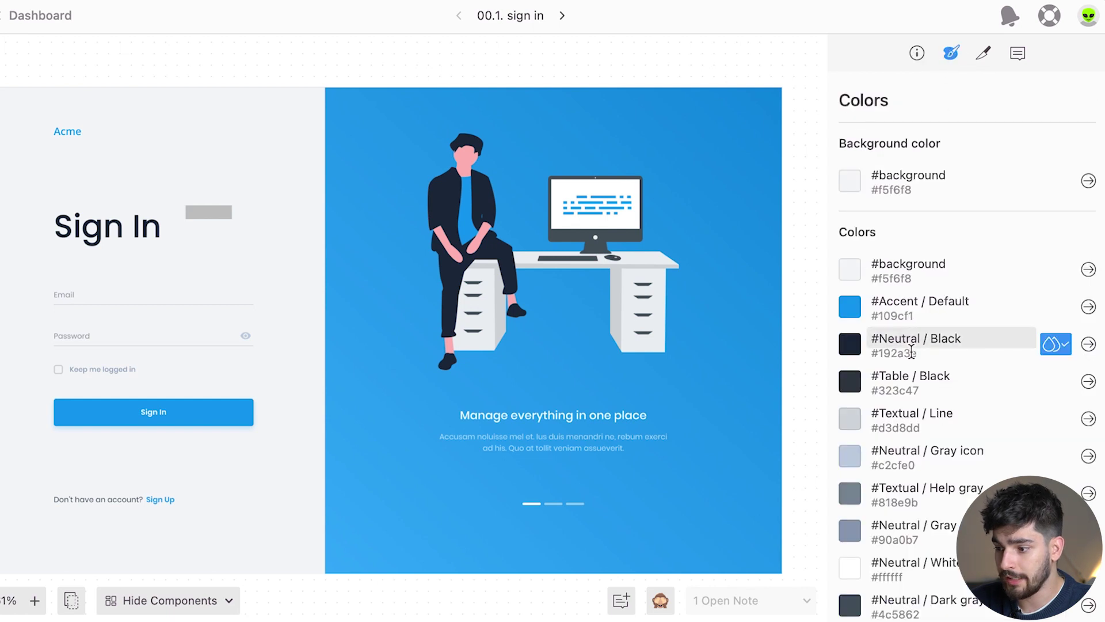
scroll(911, 349, "down", 1)
scroll(911, 349, "up", 2)
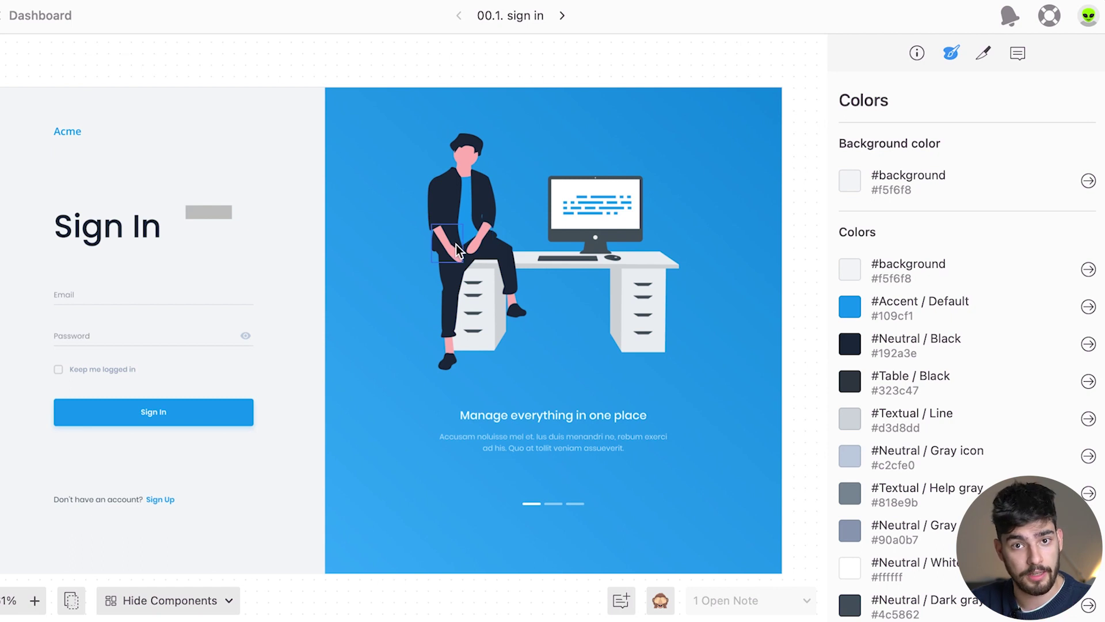
scroll(948, 361, "down", 3)
scroll(949, 362, "down", 3)
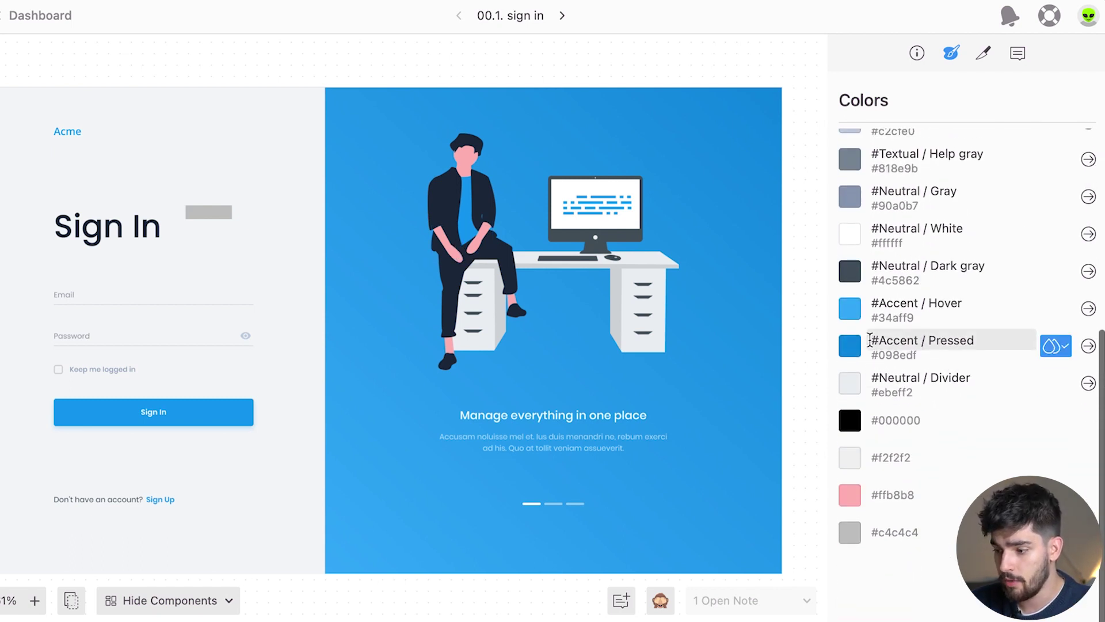
left_click(987, 340)
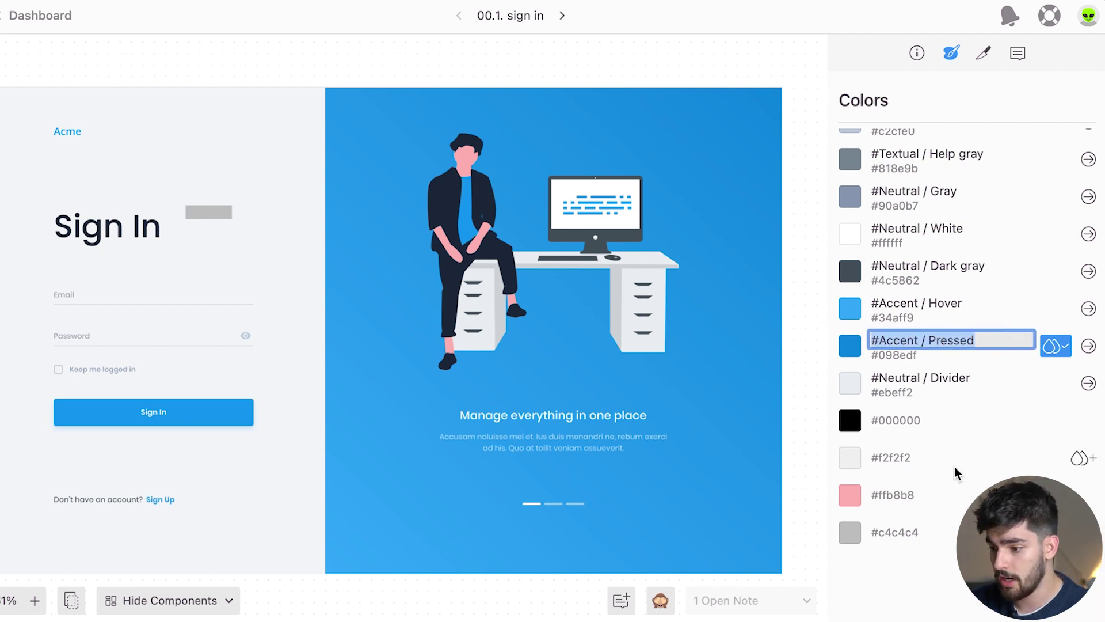
type("#")
key("Escape")
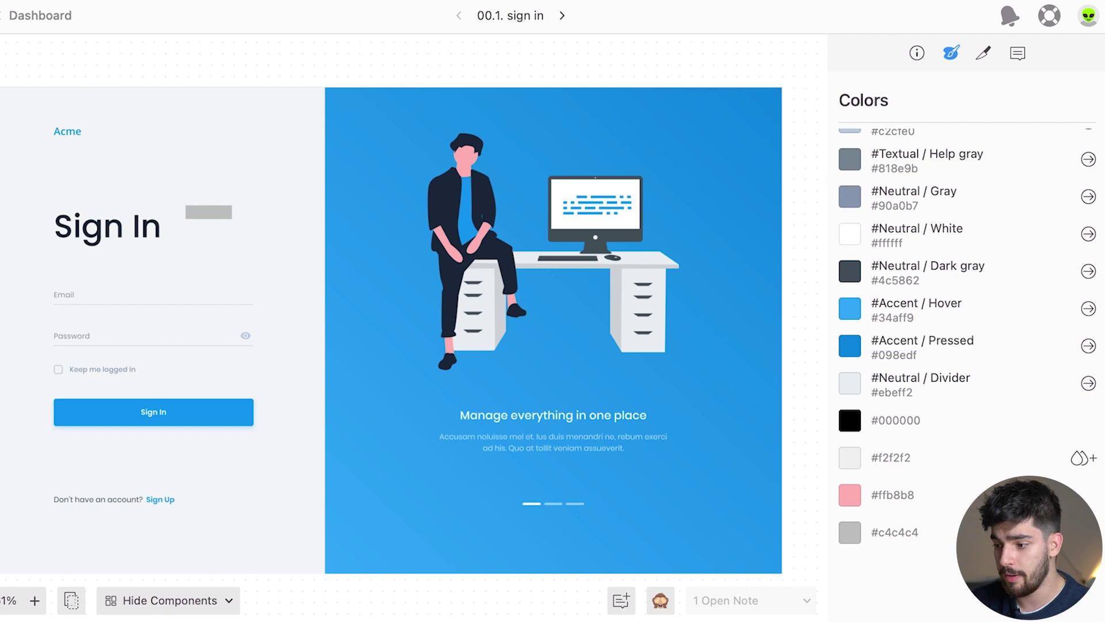
scroll(923, 540, "up", 6)
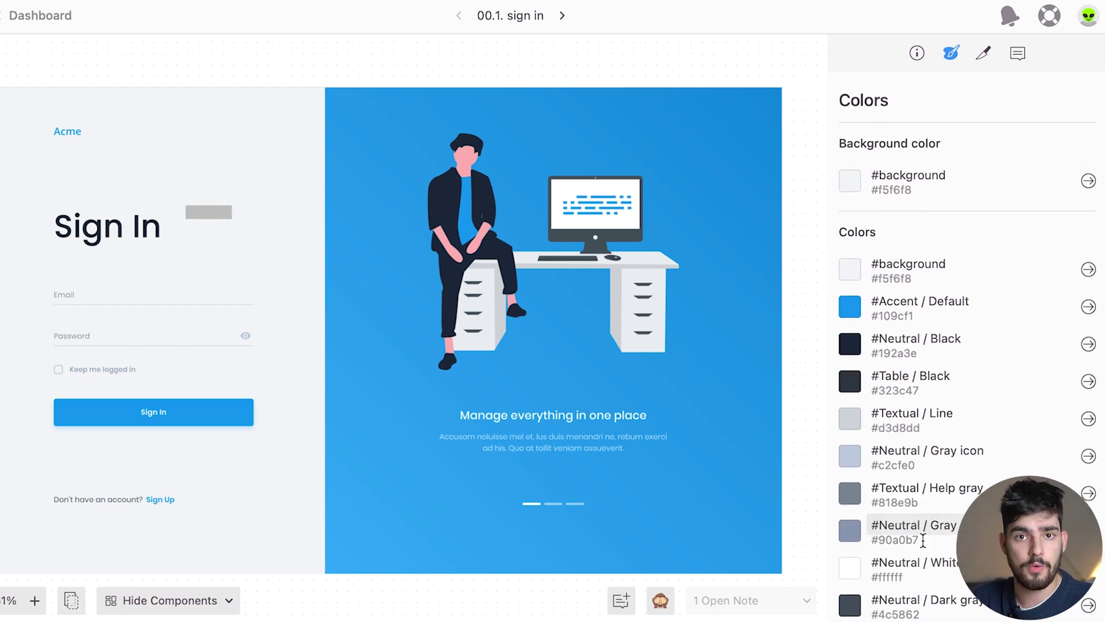
View the sign in screen's downloadable assets with their naming and bitmap scale options, and review its open notes
left_click(983, 53)
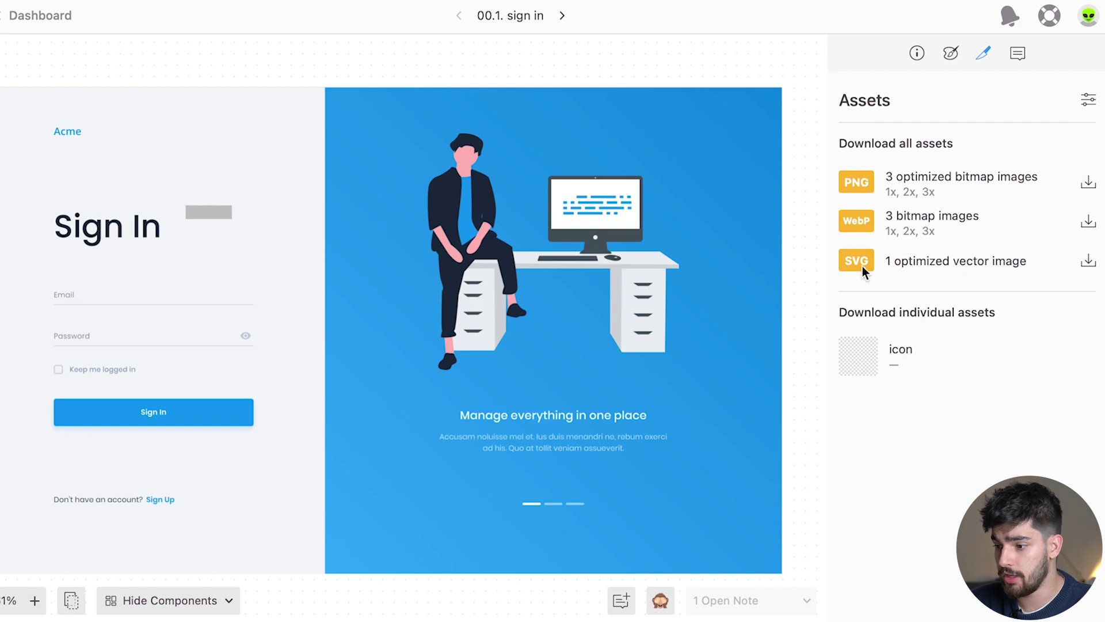
left_click(1085, 105)
mouse_move(1043, 142)
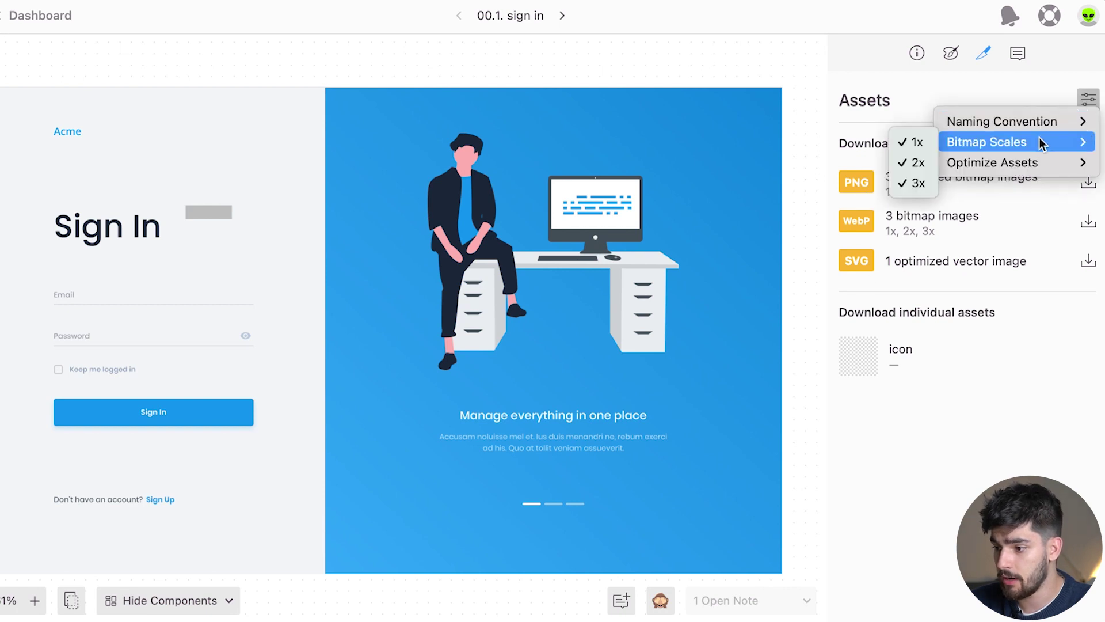
mouse_move(1033, 122)
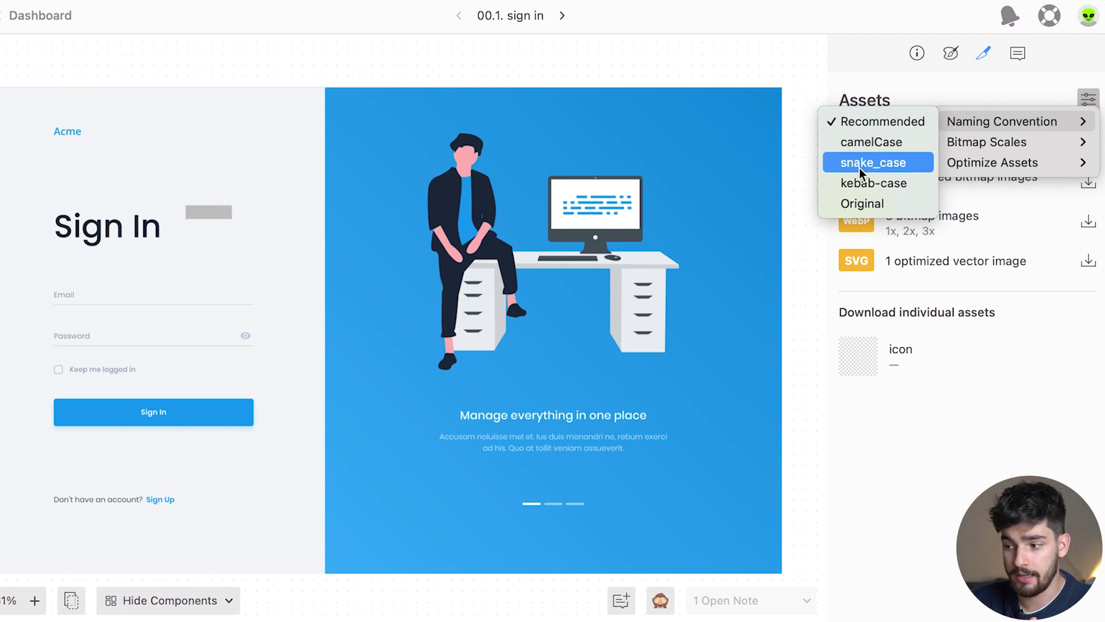
left_click(906, 459)
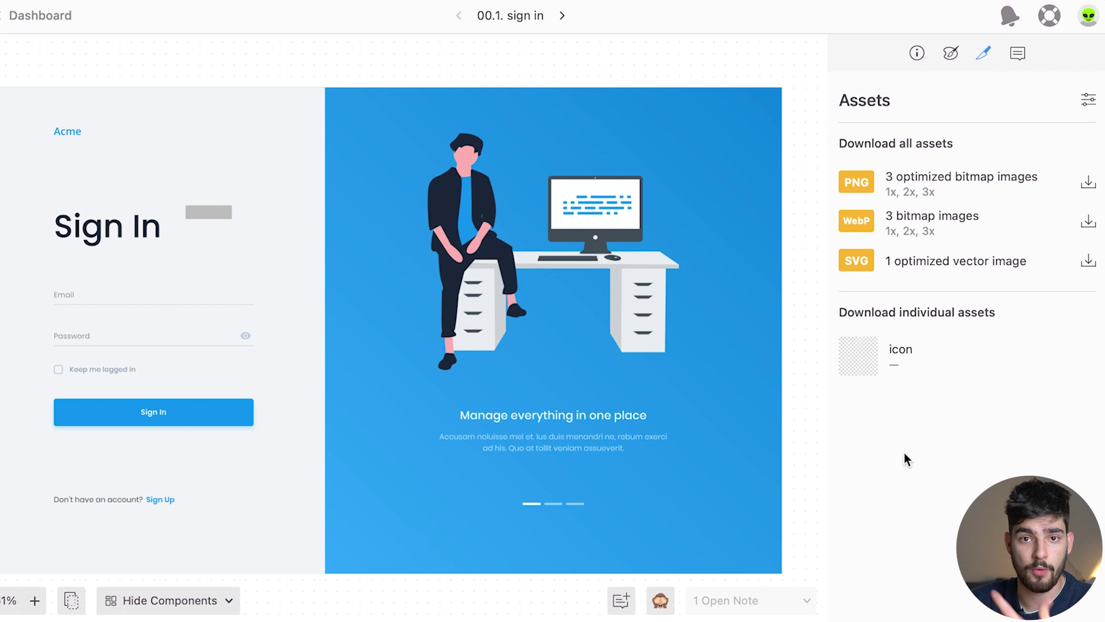
left_click(1018, 52)
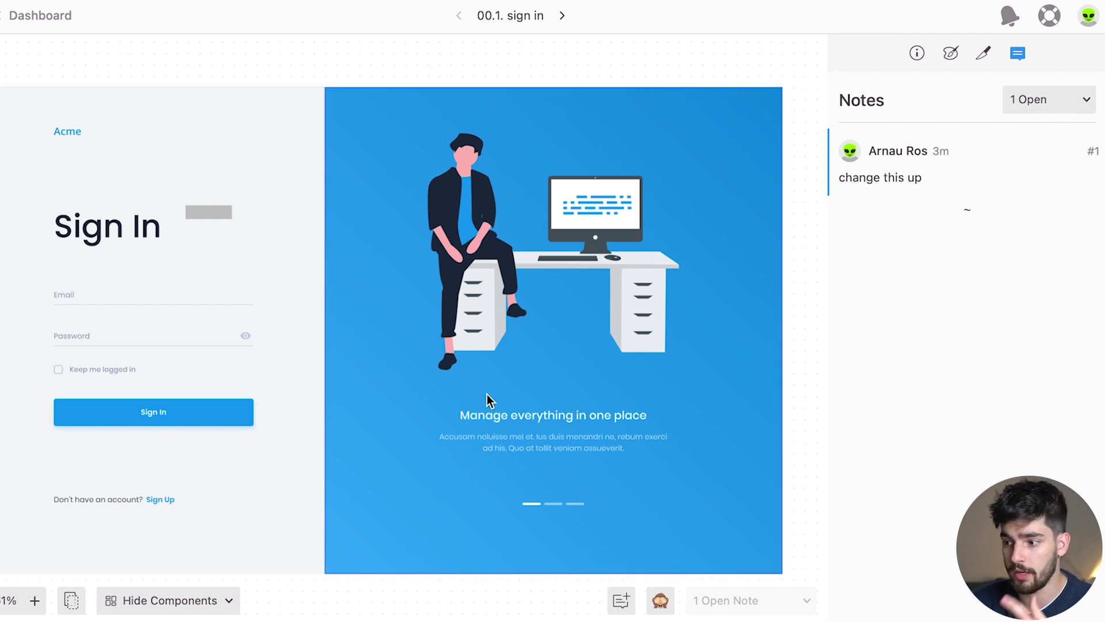
Reopen the 00.1. sign in screen from the dashboard and inspect the grey rectangle beside the Sign In heading
left_click(36, 17)
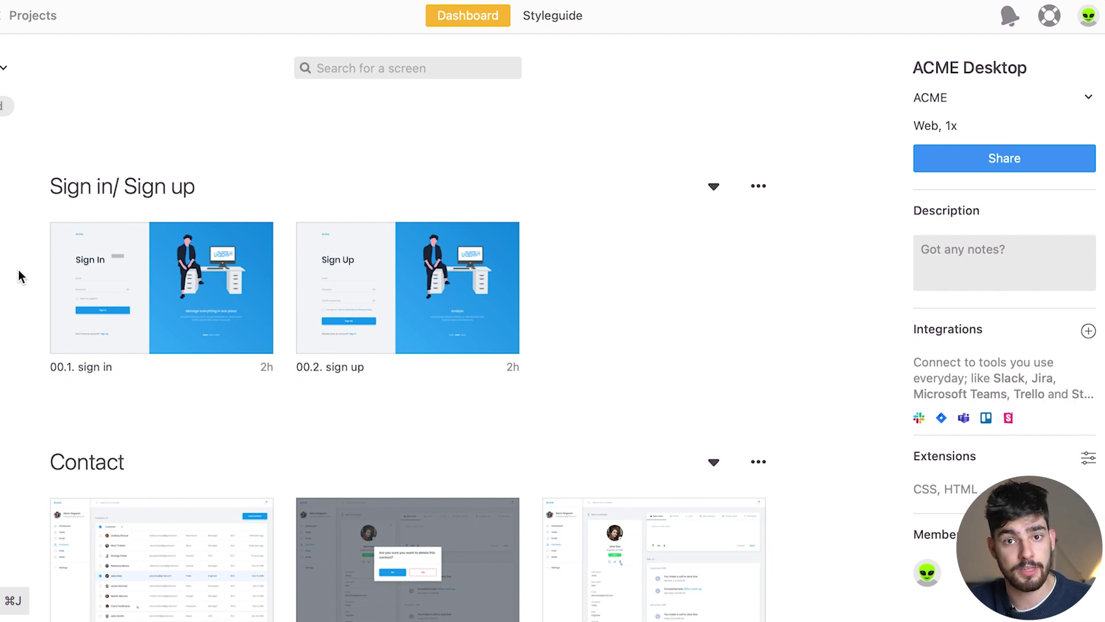
left_click(104, 267)
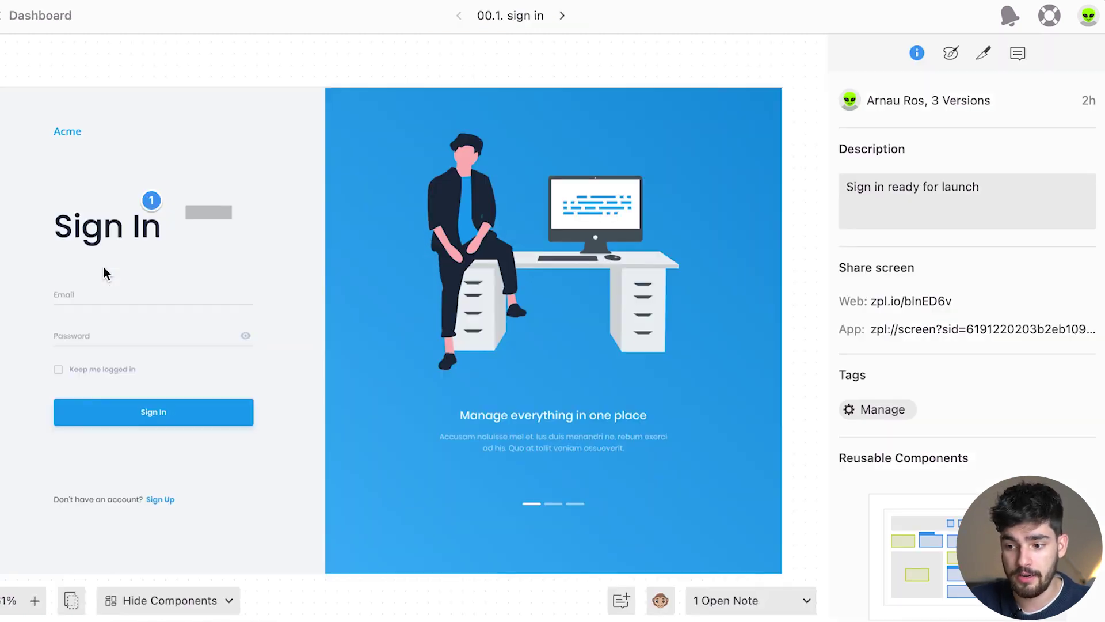
left_click(212, 212)
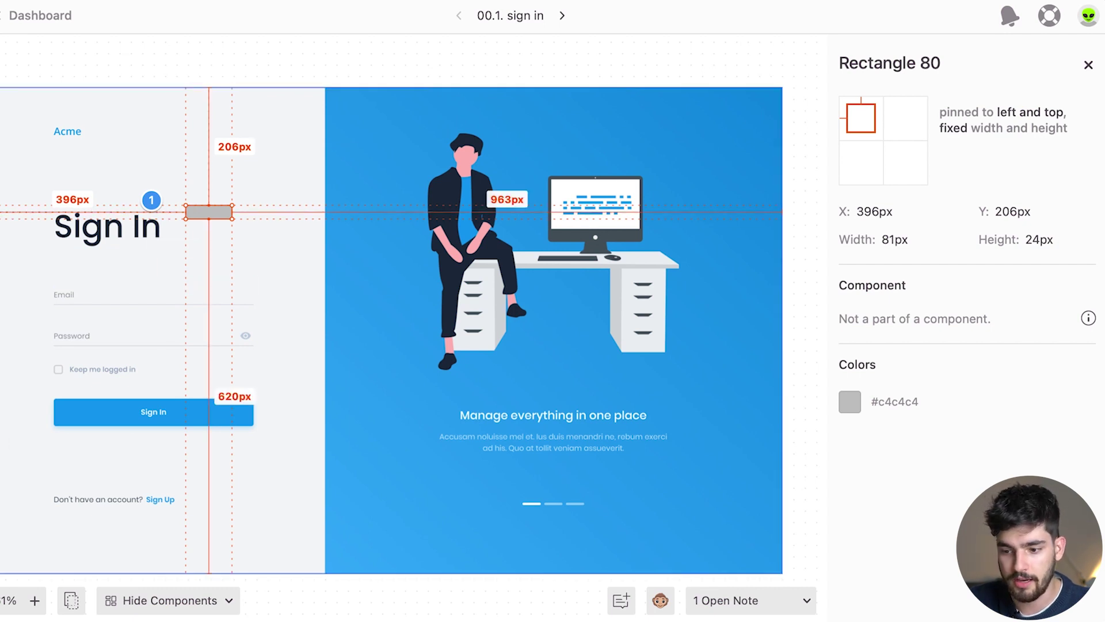
key("Escape")
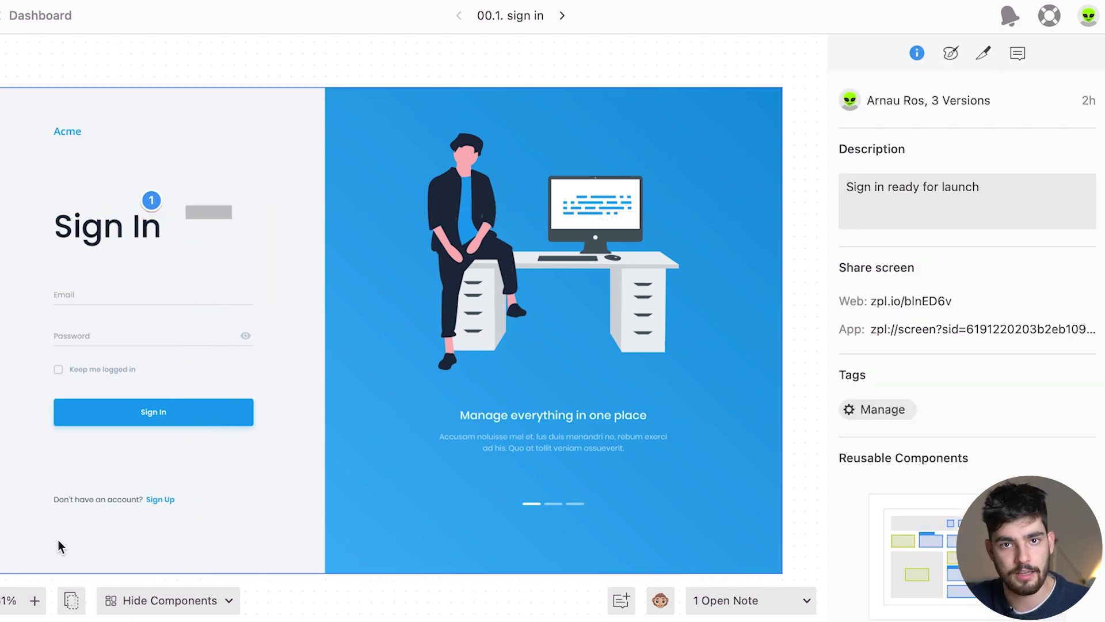
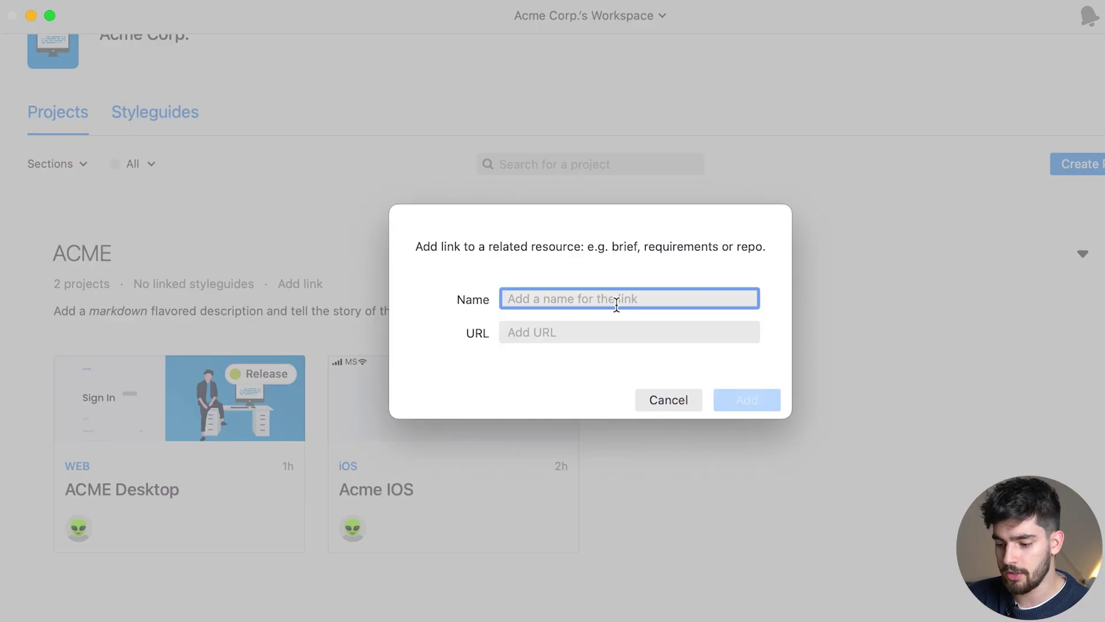
Add a resource link named "Notion" with the copied Notion page URL to the ACME section
type("Notion")
key("Tab")
key("super+v")
key("super+a")
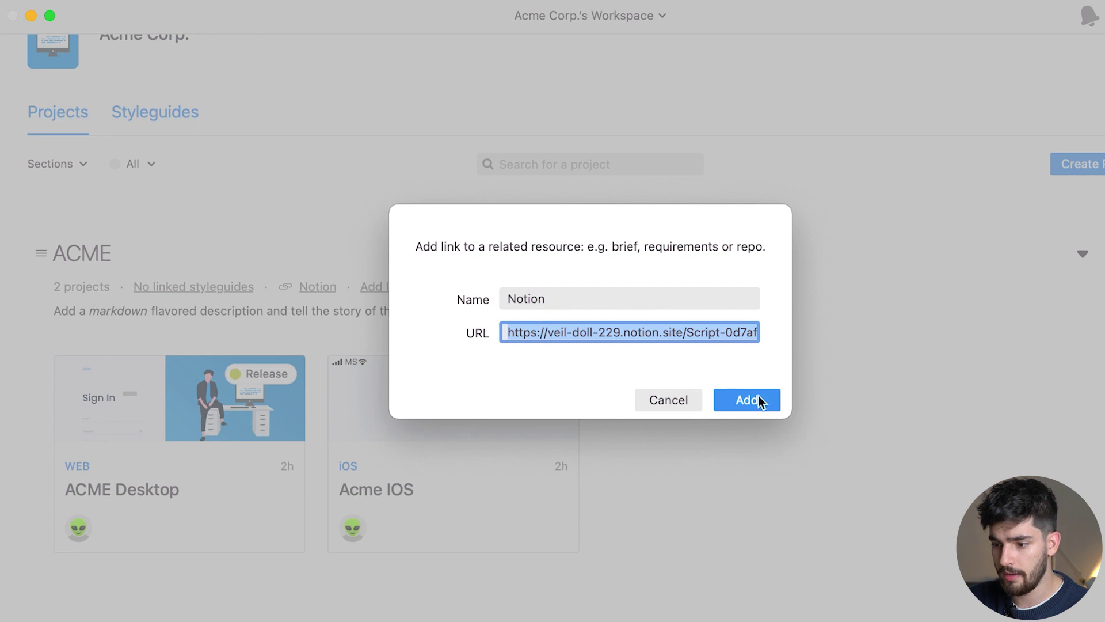
left_click(684, 399)
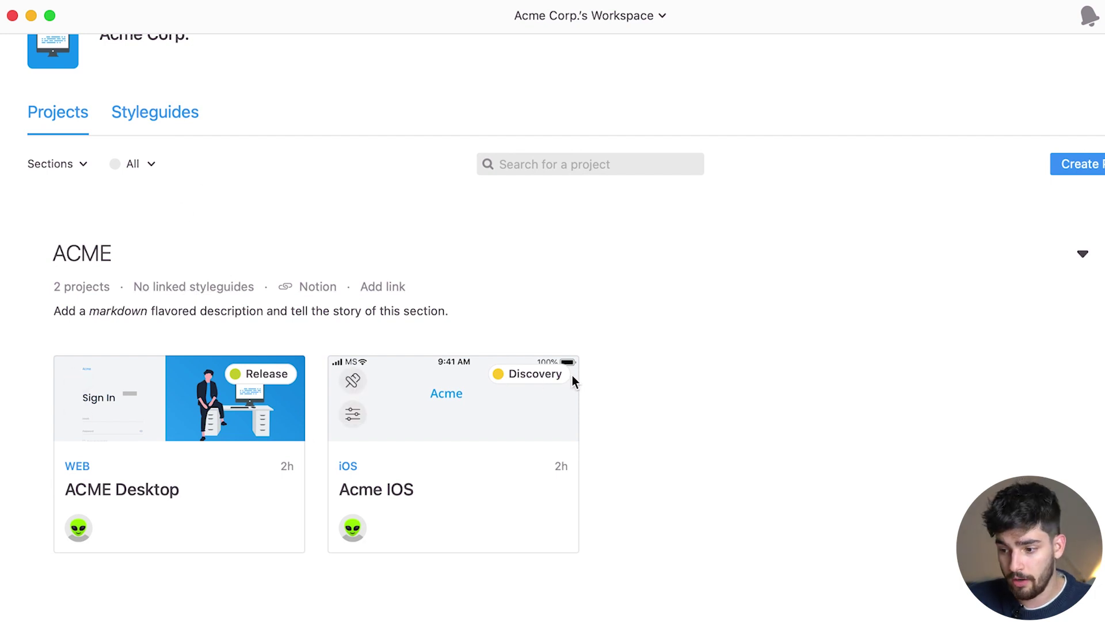
Review the status options of the Acme iOS project and the status choices for filtering the project list
left_click(516, 374)
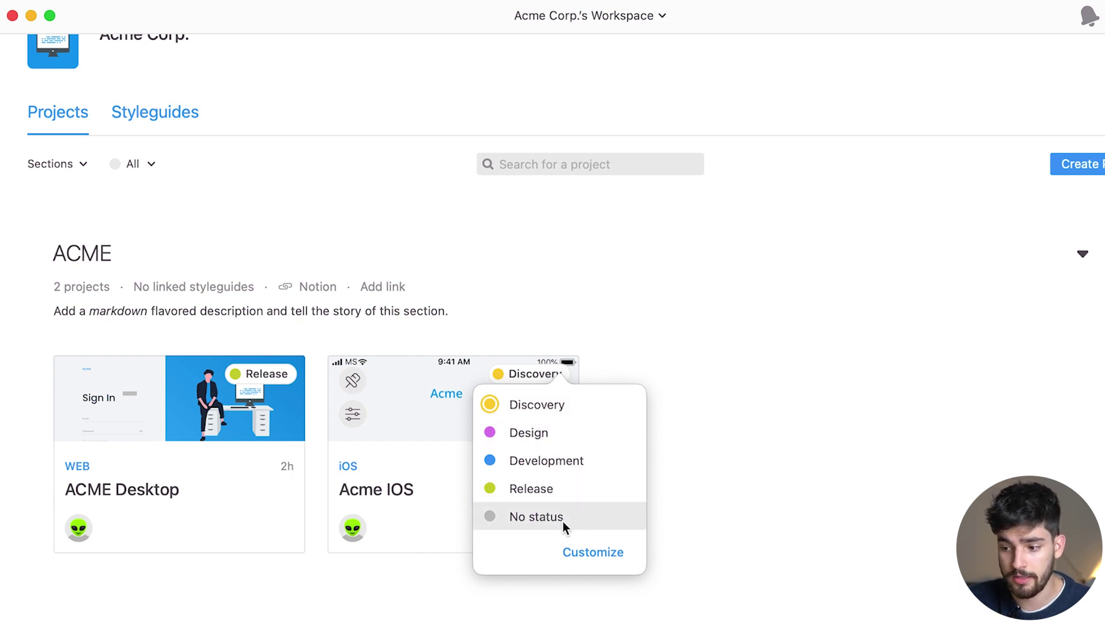
left_click(291, 295)
left_click(138, 166)
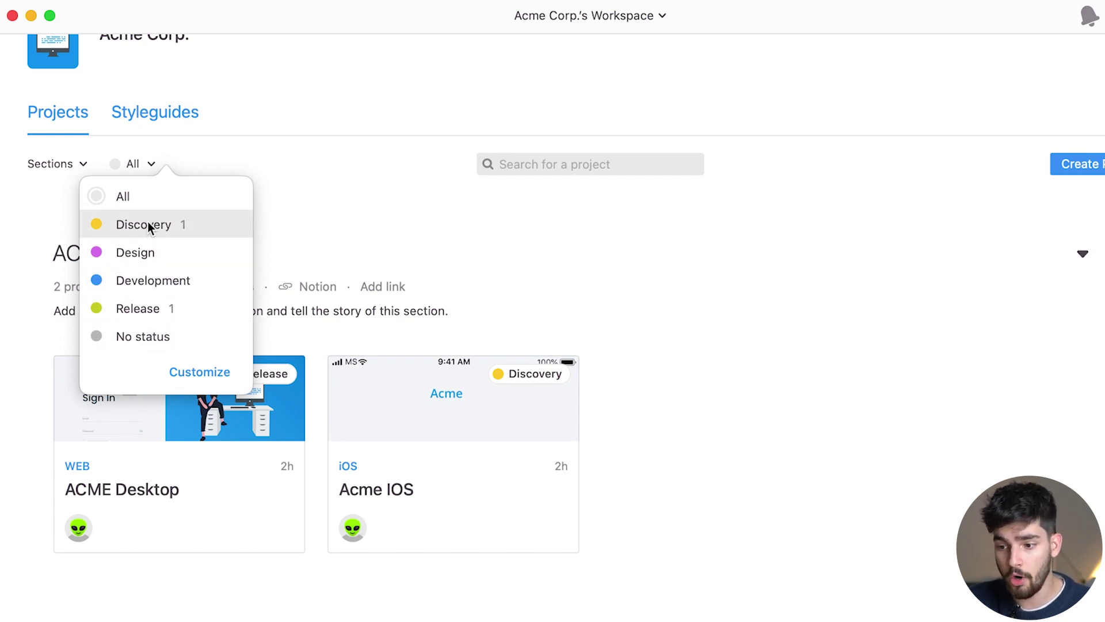
left_click(179, 307)
left_click(384, 438)
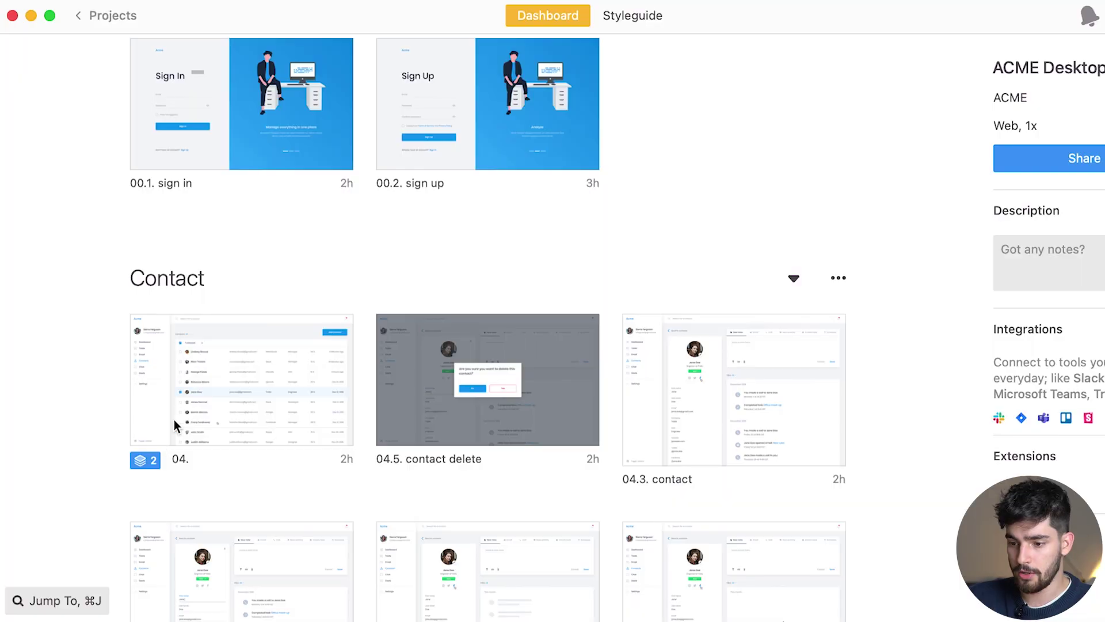
Open the 04. variant group in the Contact section and compare its "1. contacts" and "2. contacts" variants
scroll(262, 520, "down", 3)
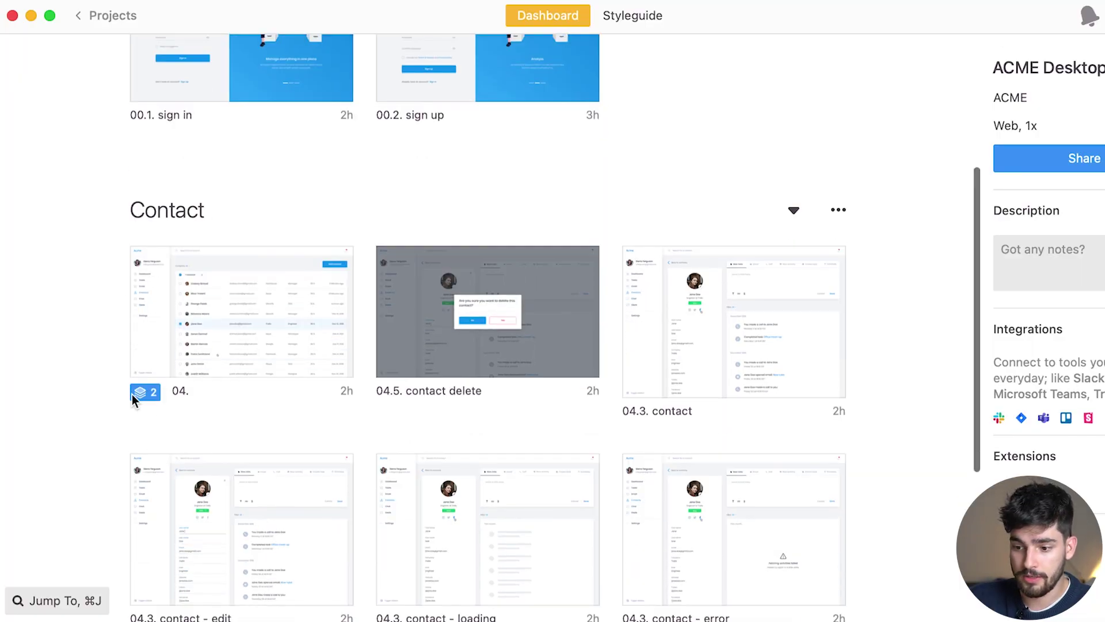
double_click(183, 348)
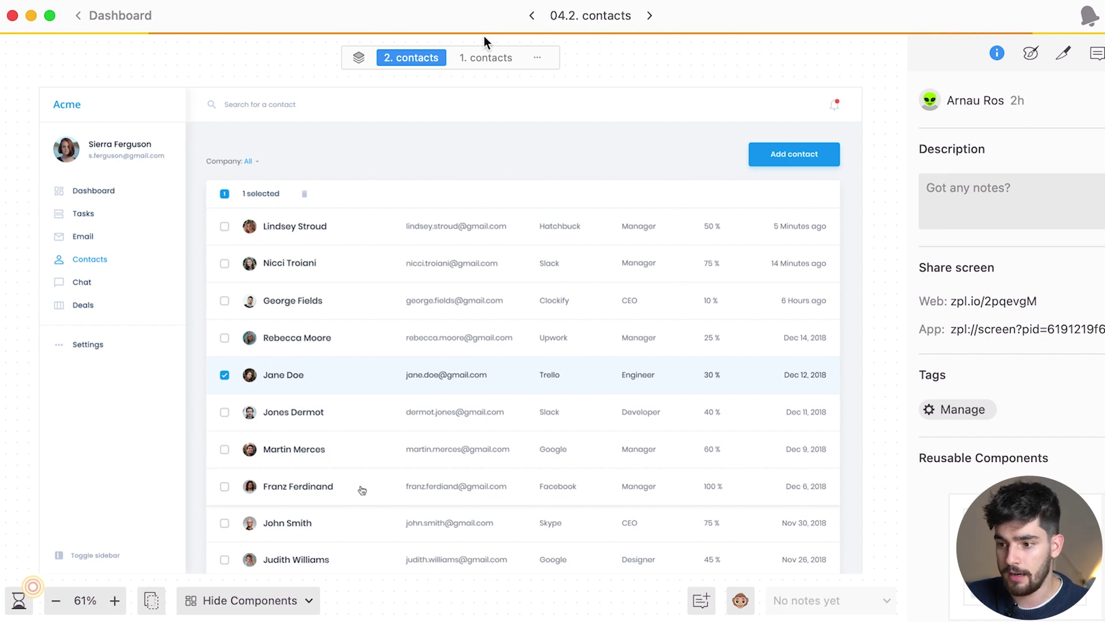
left_click(489, 56)
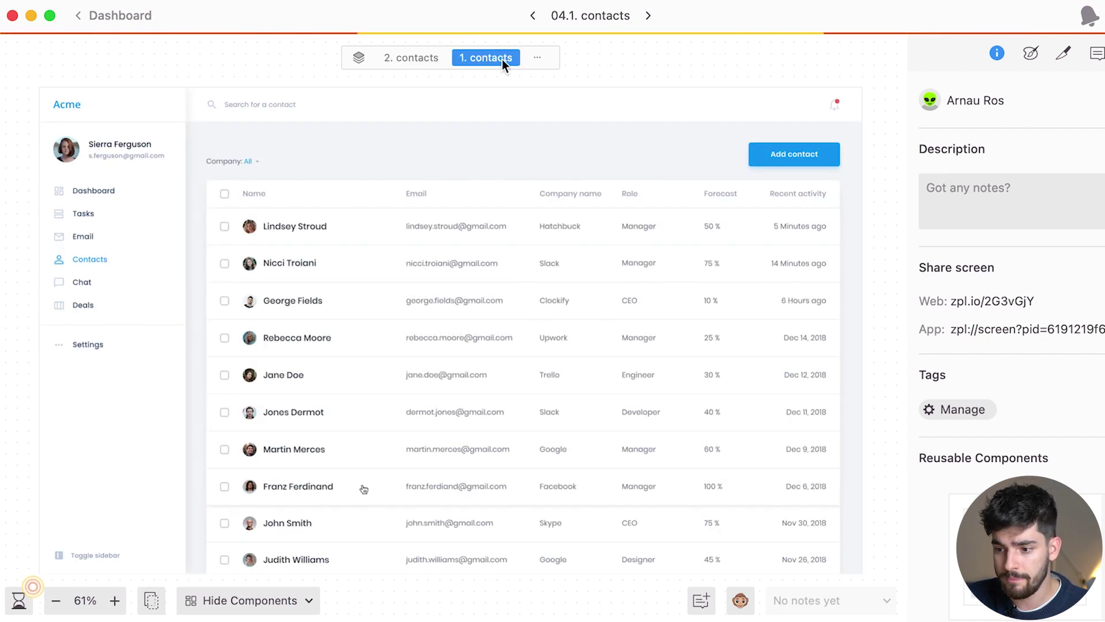
left_click(413, 57)
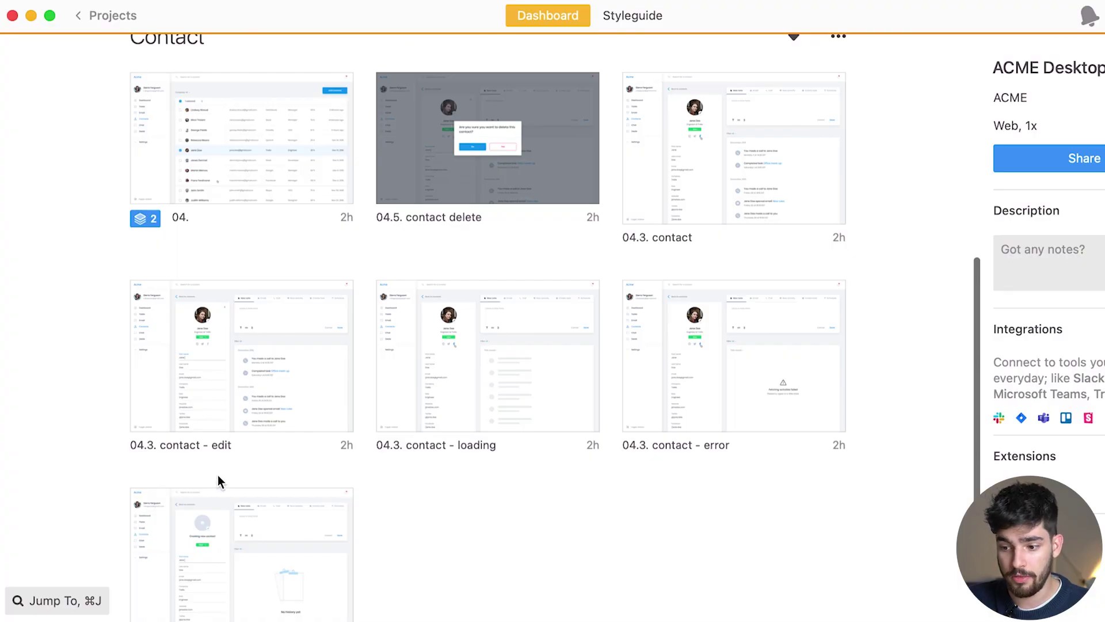
Group the contact edit and contact loading screens as variants of 04.3. contact, and view the edit and loading variants
left_click_drag(232, 375, 734, 176)
left_click_drag(530, 312, 671, 258)
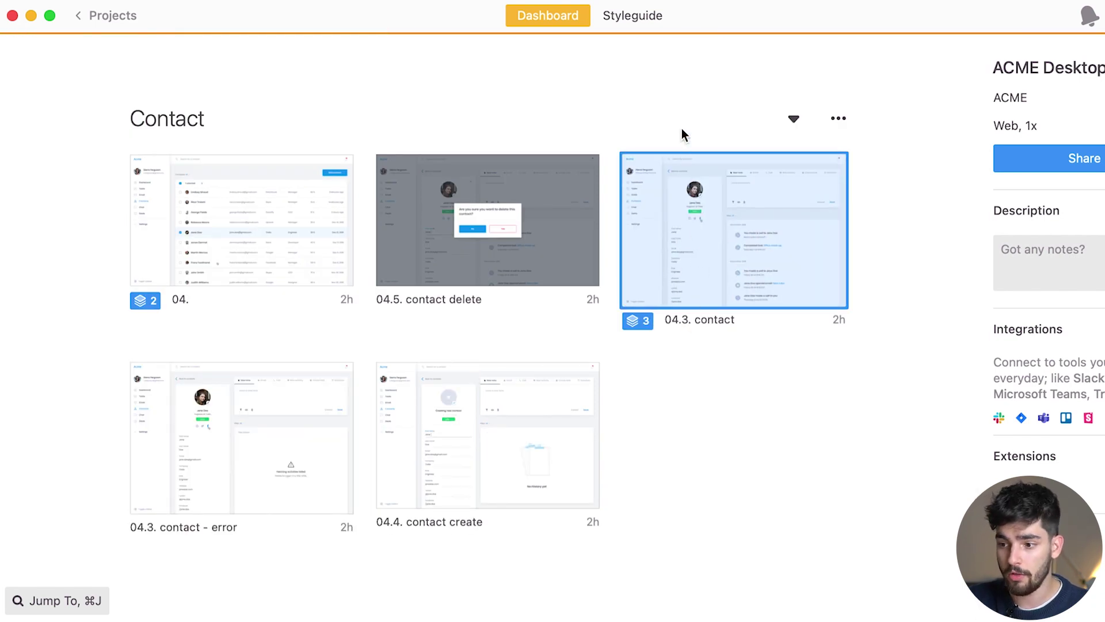
left_click(714, 223)
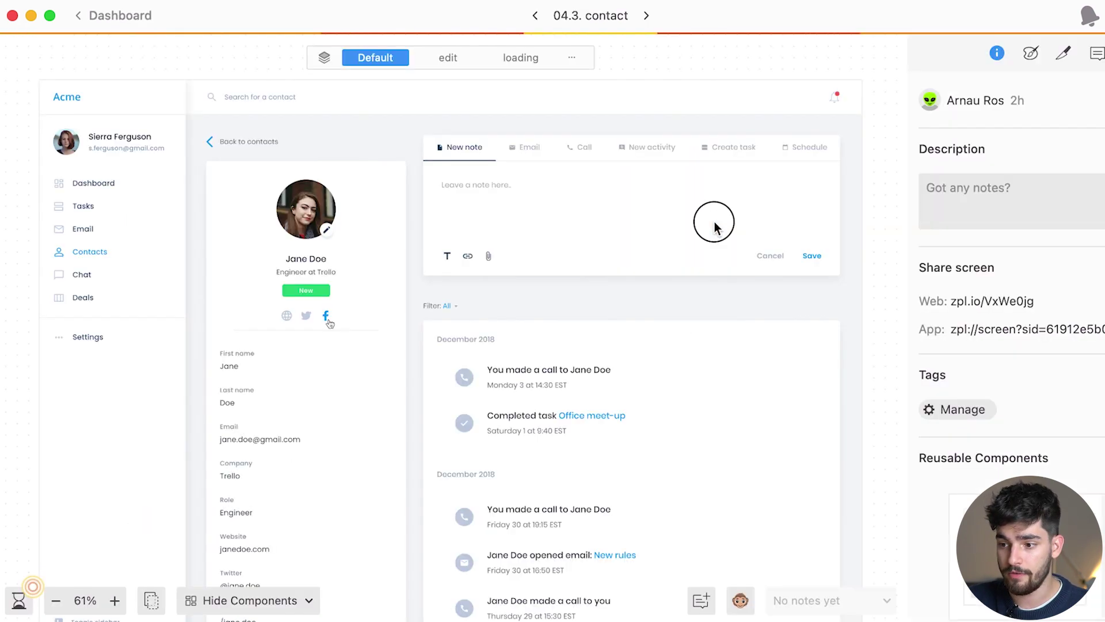
left_click(454, 58)
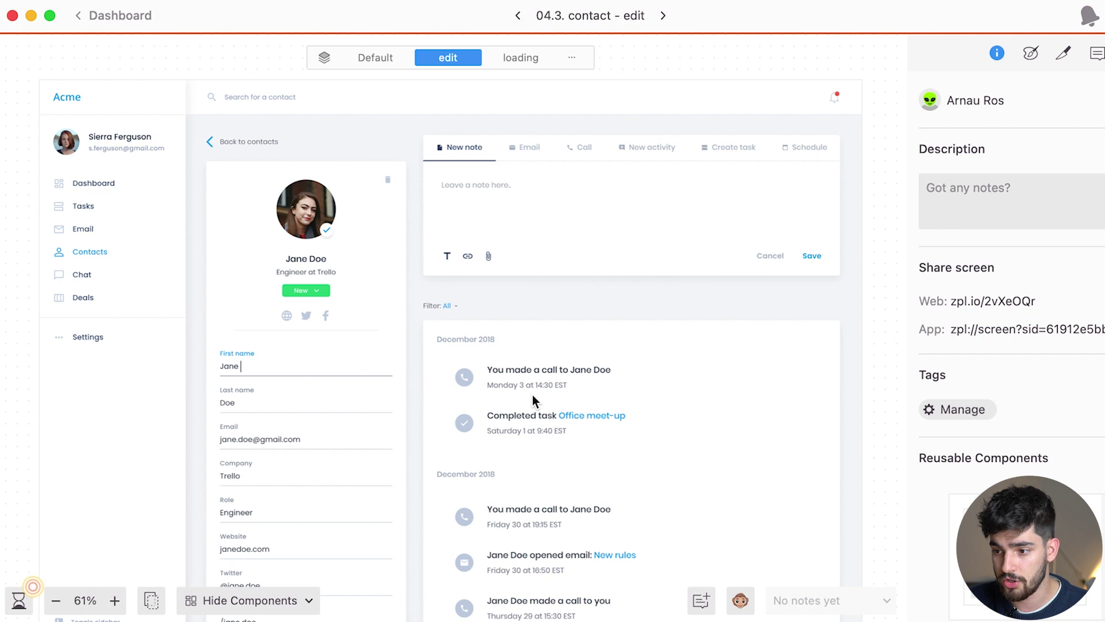
scroll(454, 357, "down", 2)
left_click(526, 59)
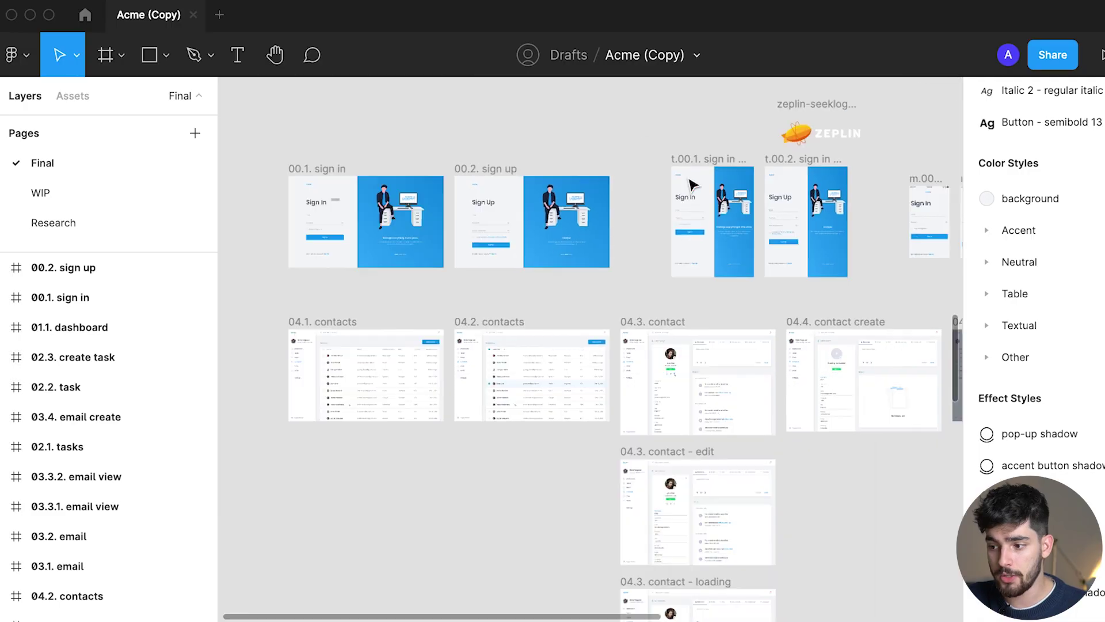
In Figma, re-export the 00.1. sign in and 00.2. sign up frames to the ACME Desktop project with the Zeplin plugin
scroll(690, 173, "right", 1)
scroll(629, 205, "left", 5)
left_click(521, 207)
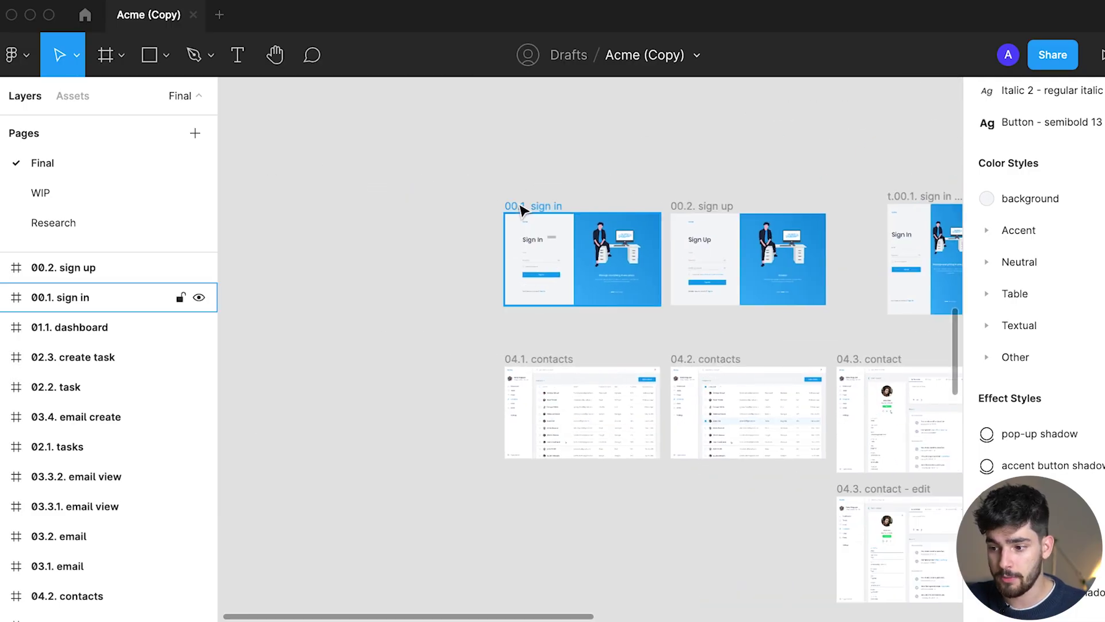
scroll(521, 208, "up", 3)
scroll(521, 209, "right", 2)
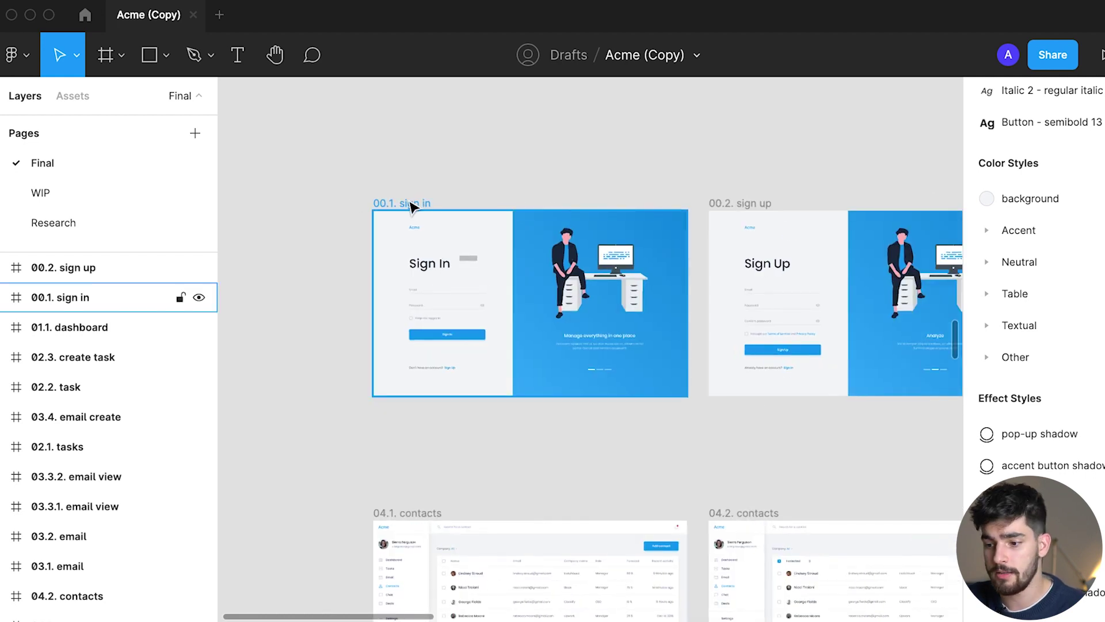
left_click(375, 203)
left_click(758, 205, "shift")
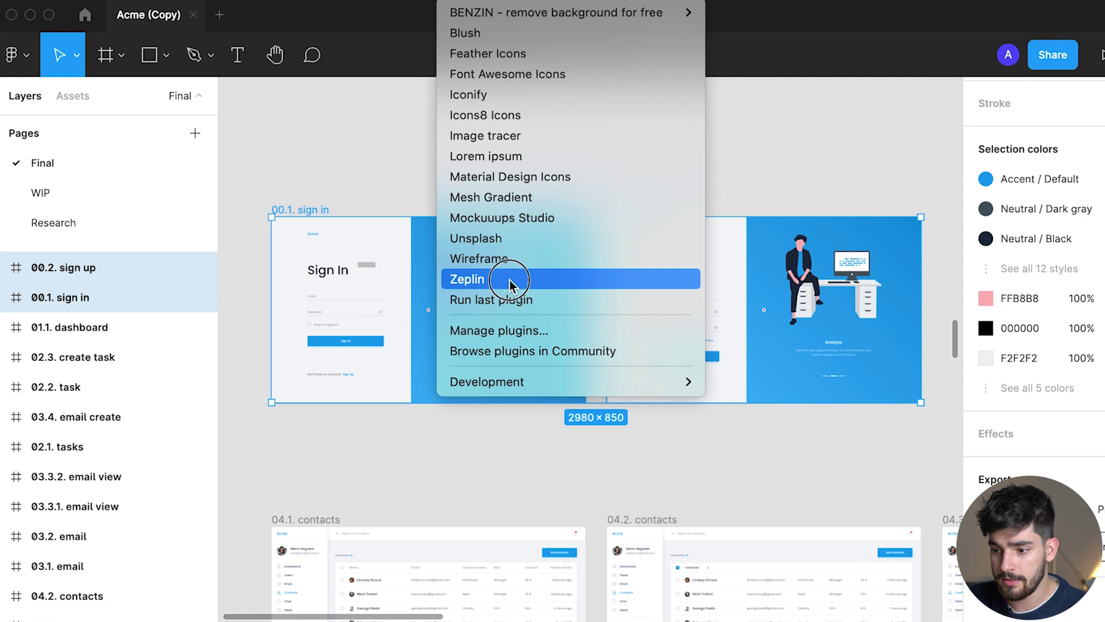
left_click(510, 281)
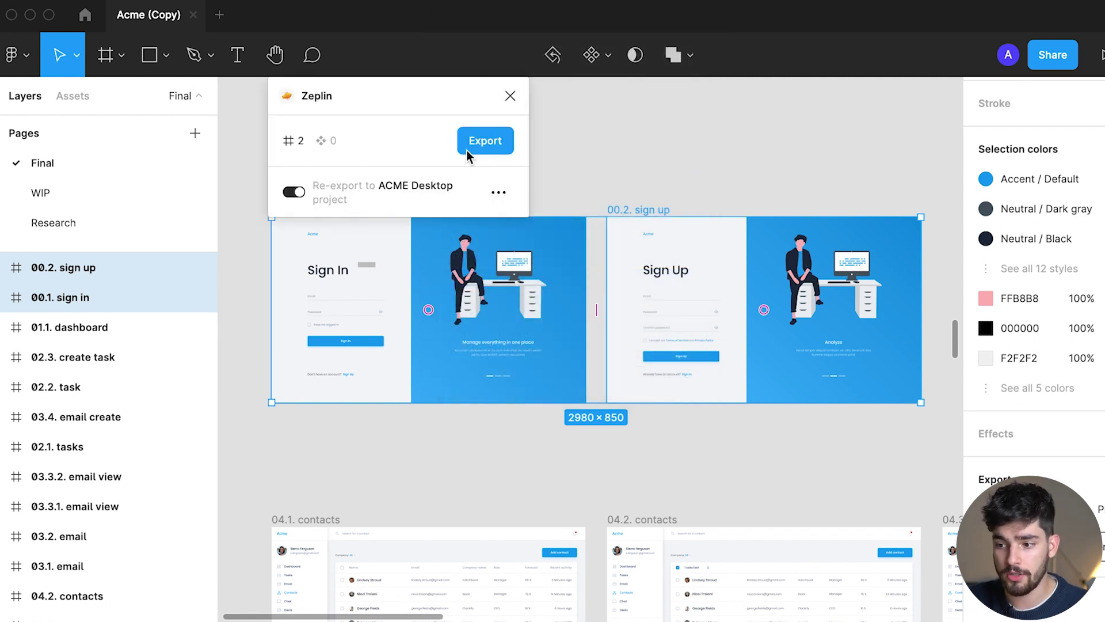
left_click(481, 145)
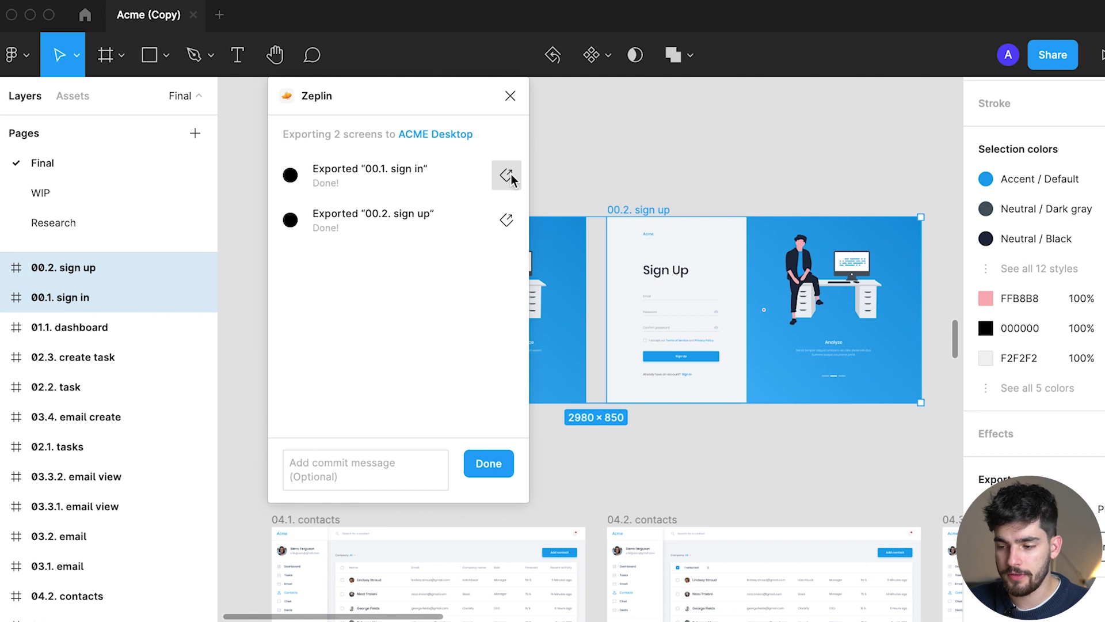
Open the exported sign in screen in the Zeplin desktop app and return to the workspace's project list
left_click(506, 175)
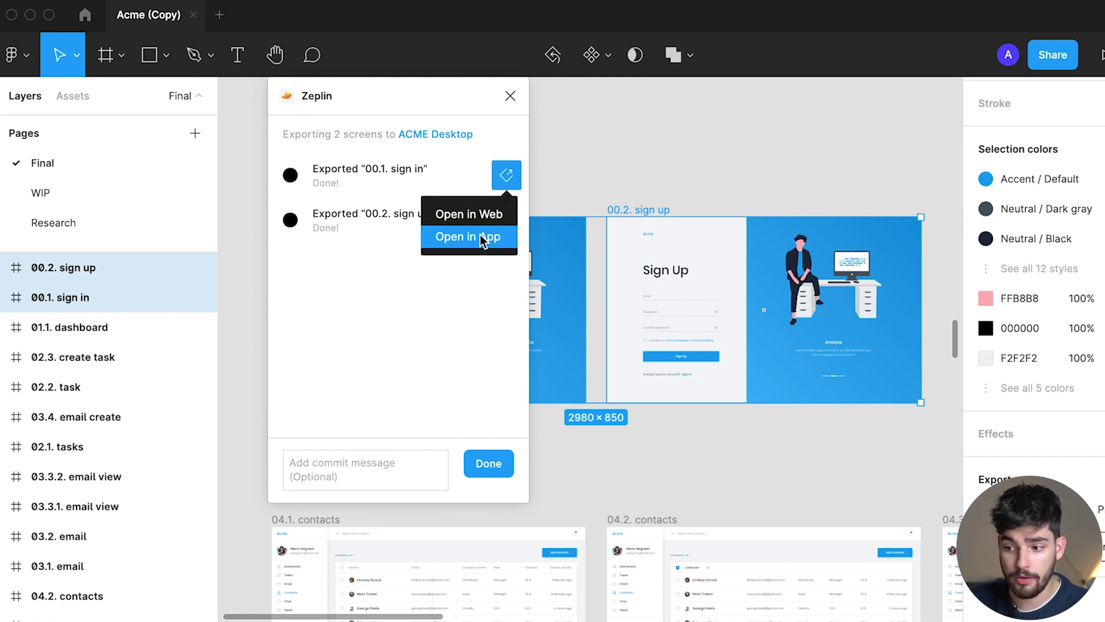
left_click(479, 237)
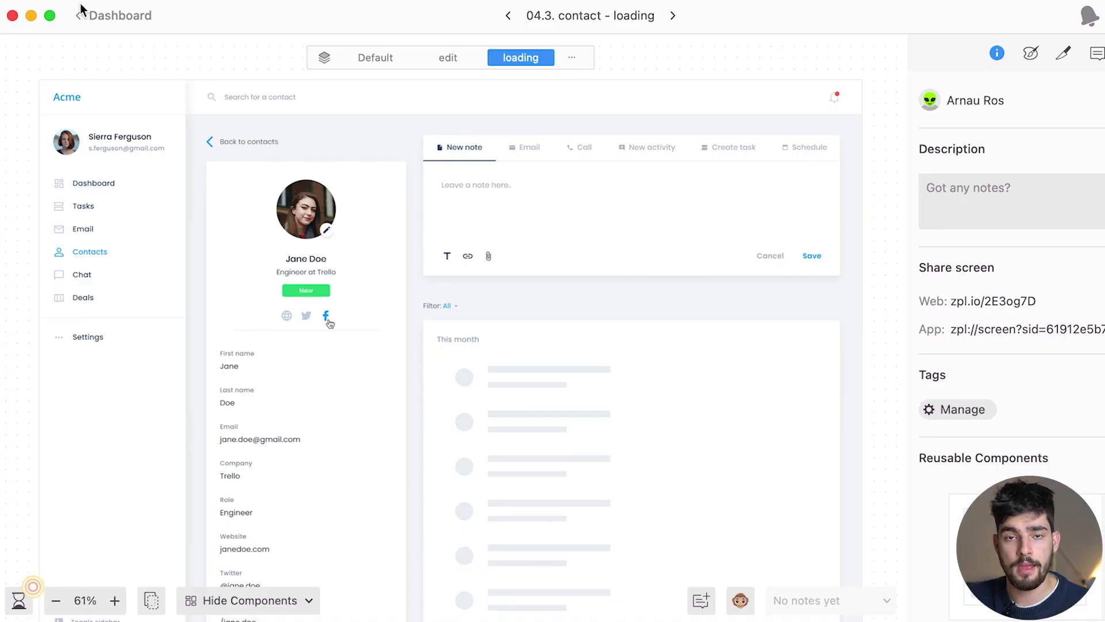
left_click(110, 15)
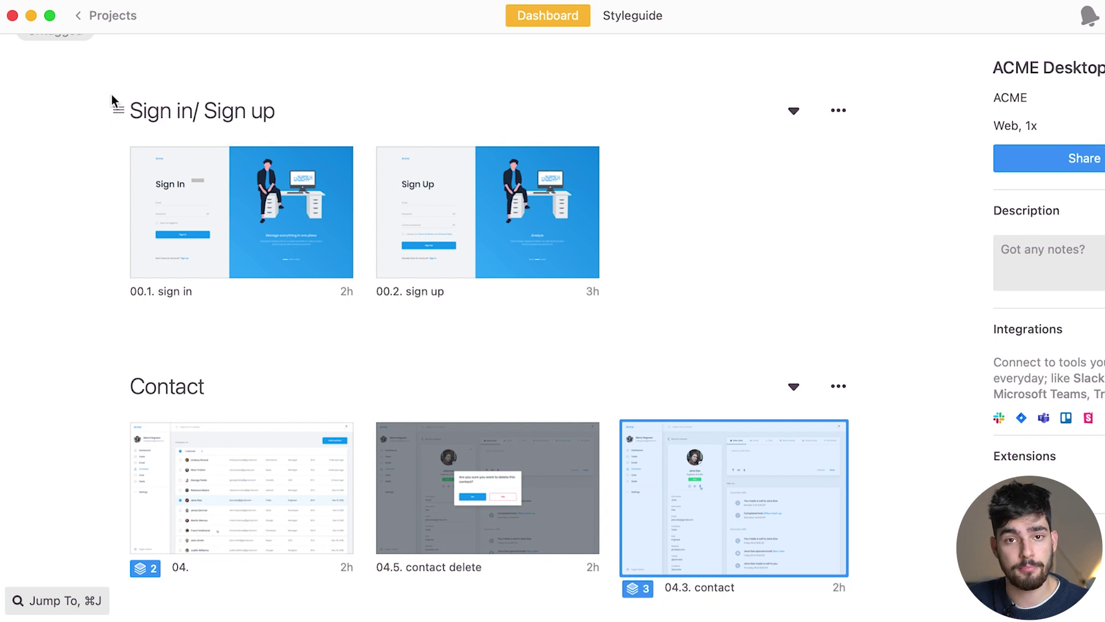
scroll(99, 86, "up", 3)
left_click(109, 15)
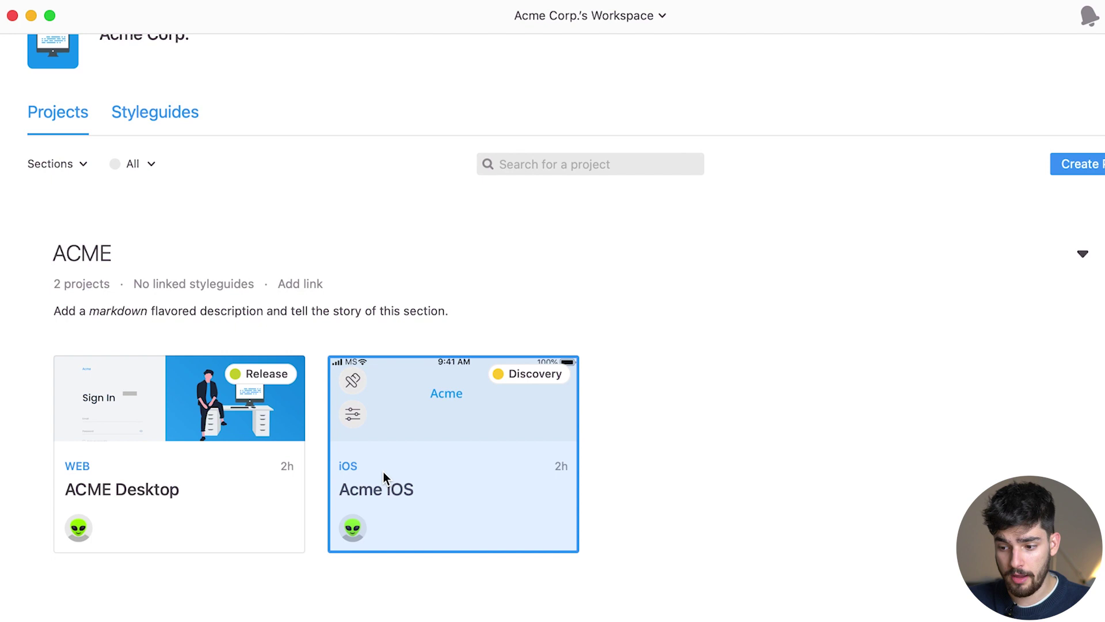
Open the Acme iOS project's local styleguide and look through all of its components
left_click(382, 472)
scroll(472, 296, "down", 3)
scroll(483, 308, "up", 3)
left_click(627, 14)
left_click(20, 184)
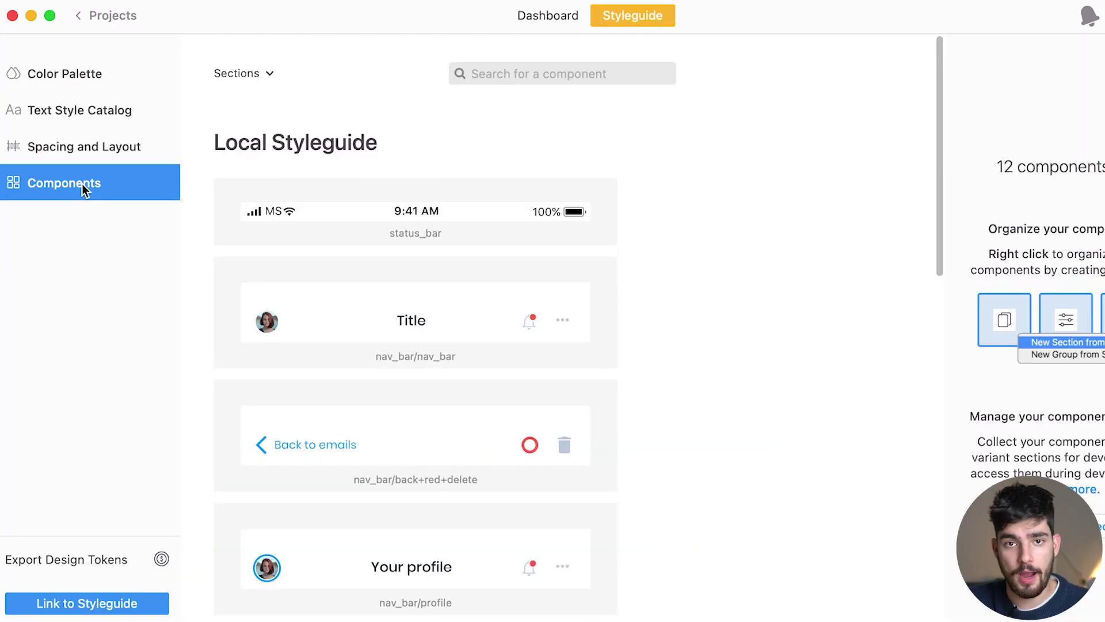
scroll(461, 299, "down", 1)
scroll(474, 551, "down", 15)
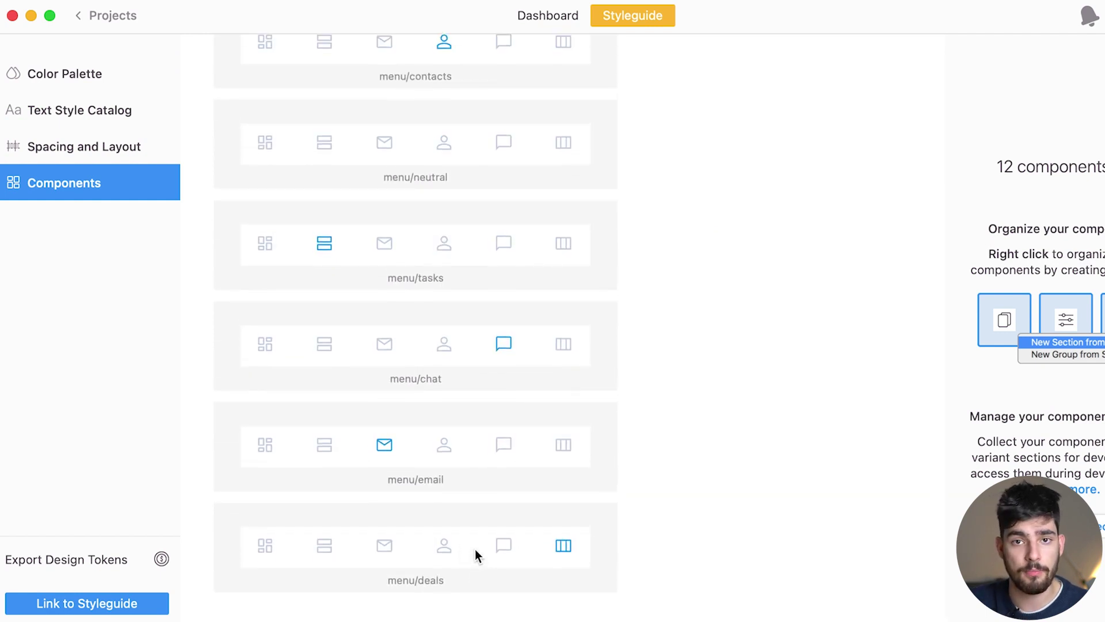
scroll(333, 377, "up", 15)
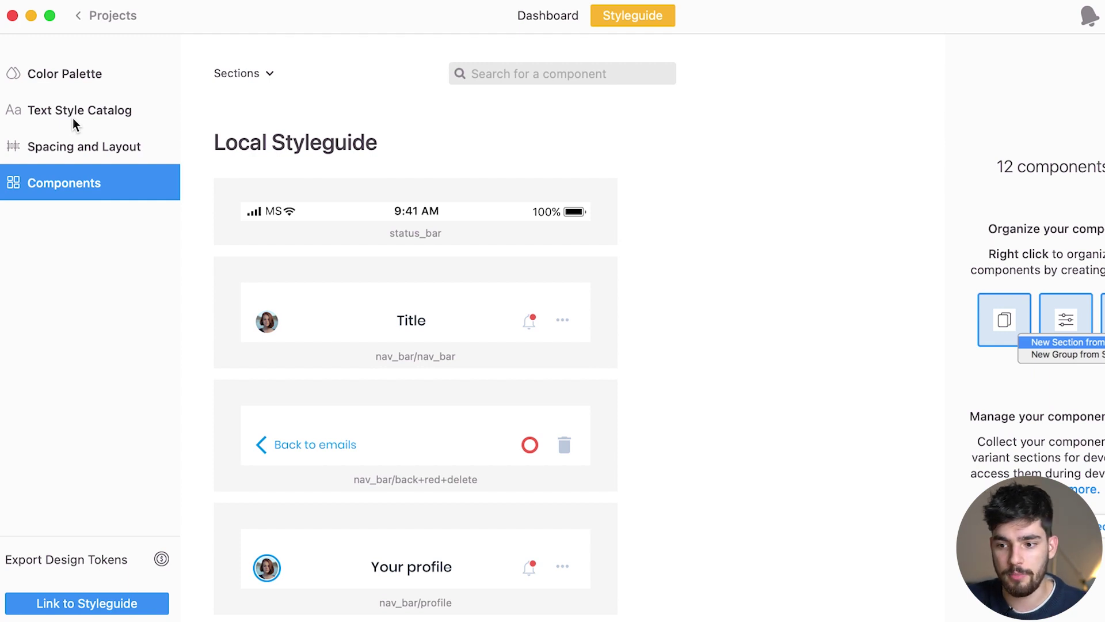
Open the local styleguide's color palette and look through all of its colors
left_click(64, 74)
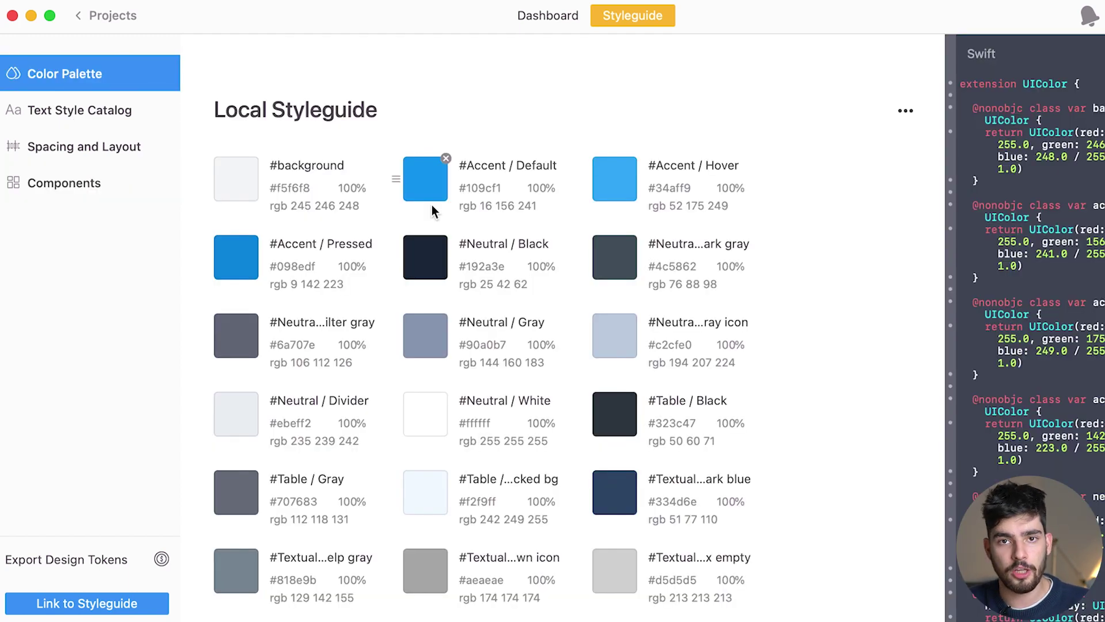
scroll(433, 202, "down", 5)
scroll(860, 374, "up", 5)
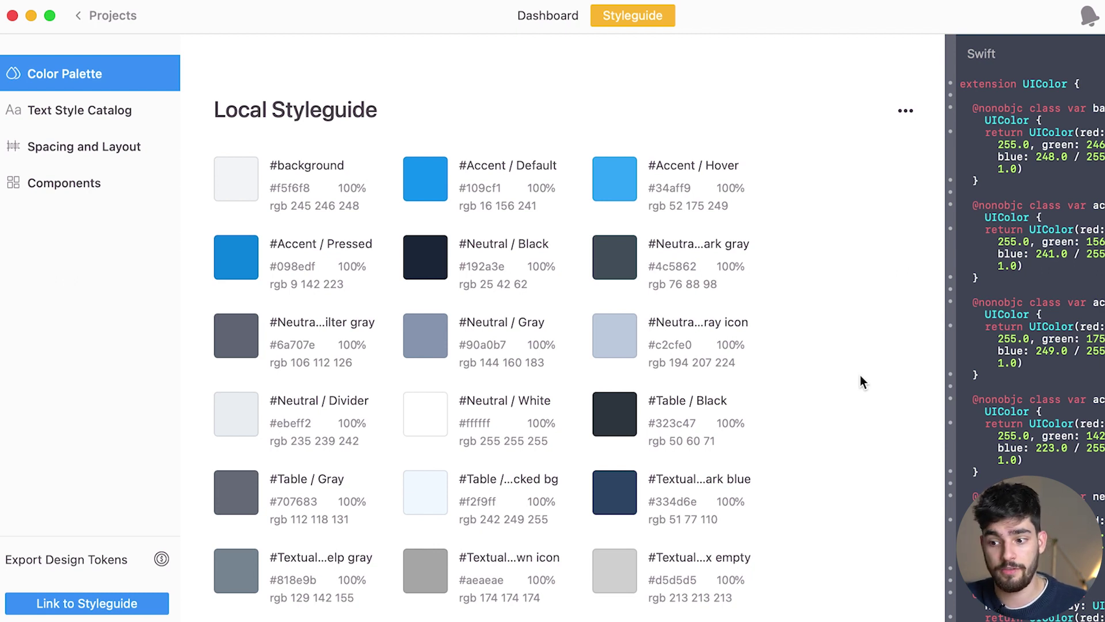
Inspect the Accent / Hover color's name, hex and RGB values, and the generated Swift color code
left_click(696, 162)
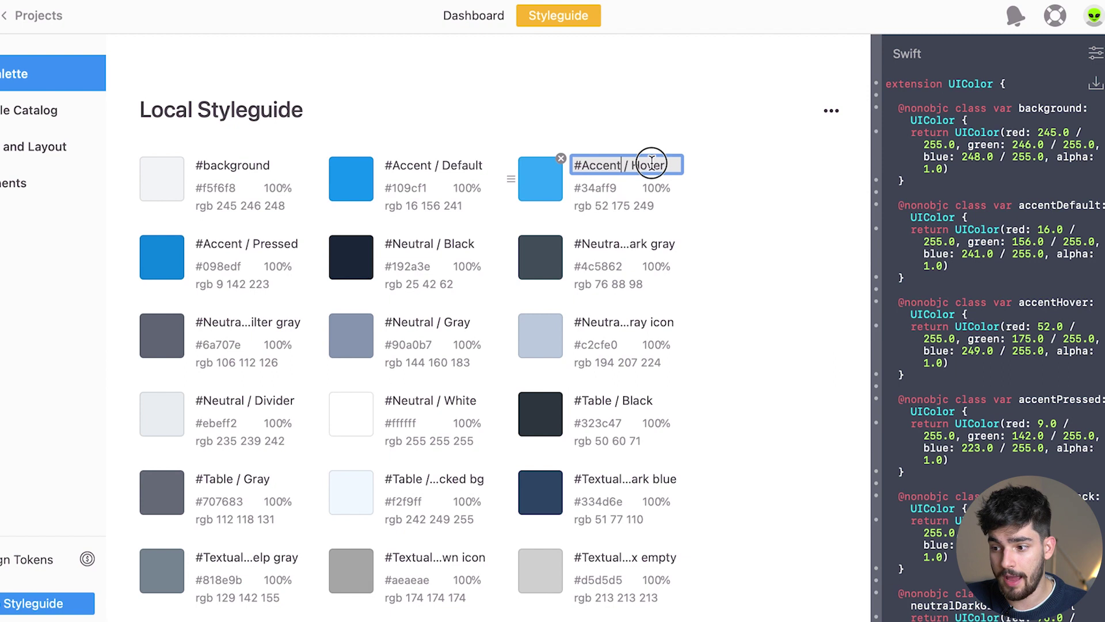
left_click(597, 186)
left_click(599, 207)
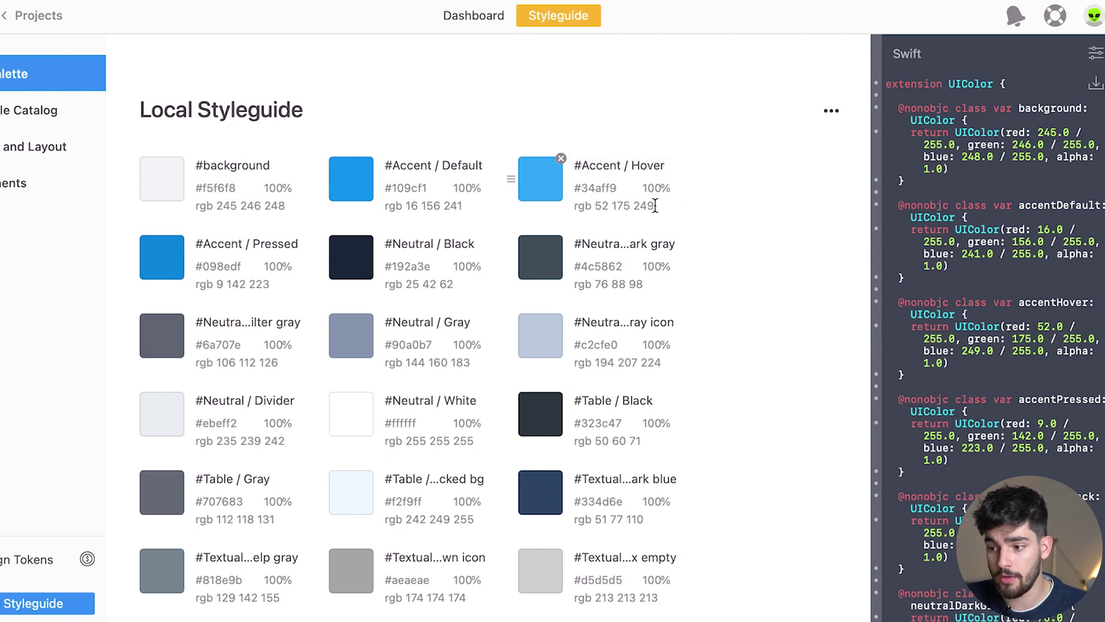
left_click_drag(907, 105, 979, 173)
left_click(971, 179)
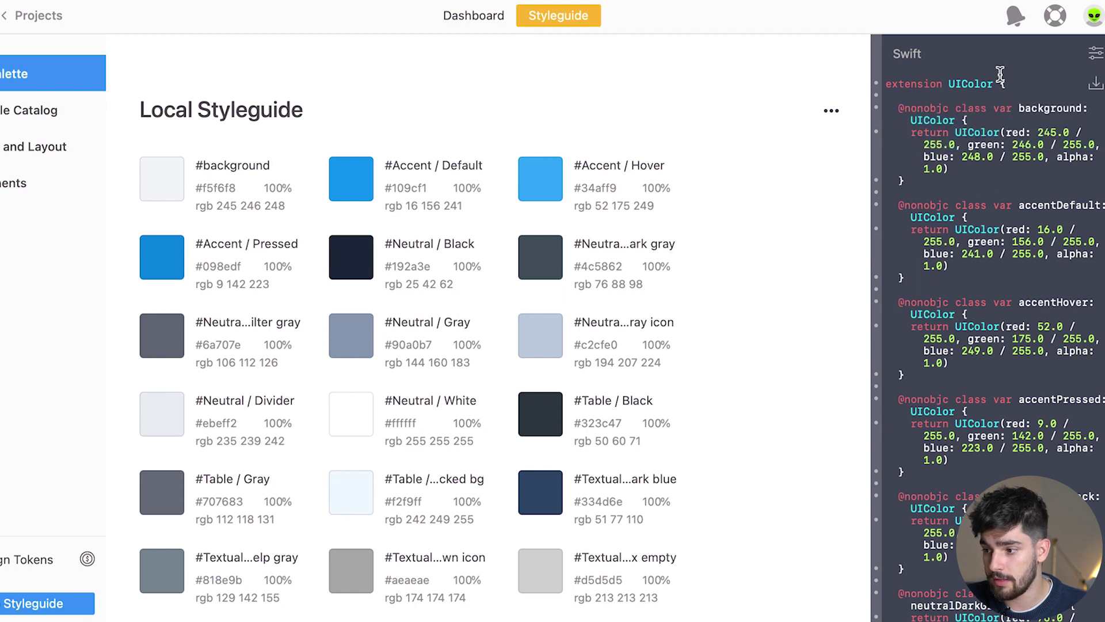
Review the Swift extension's preferences for the Acme iOS project and close them without making changes
left_click(1096, 53)
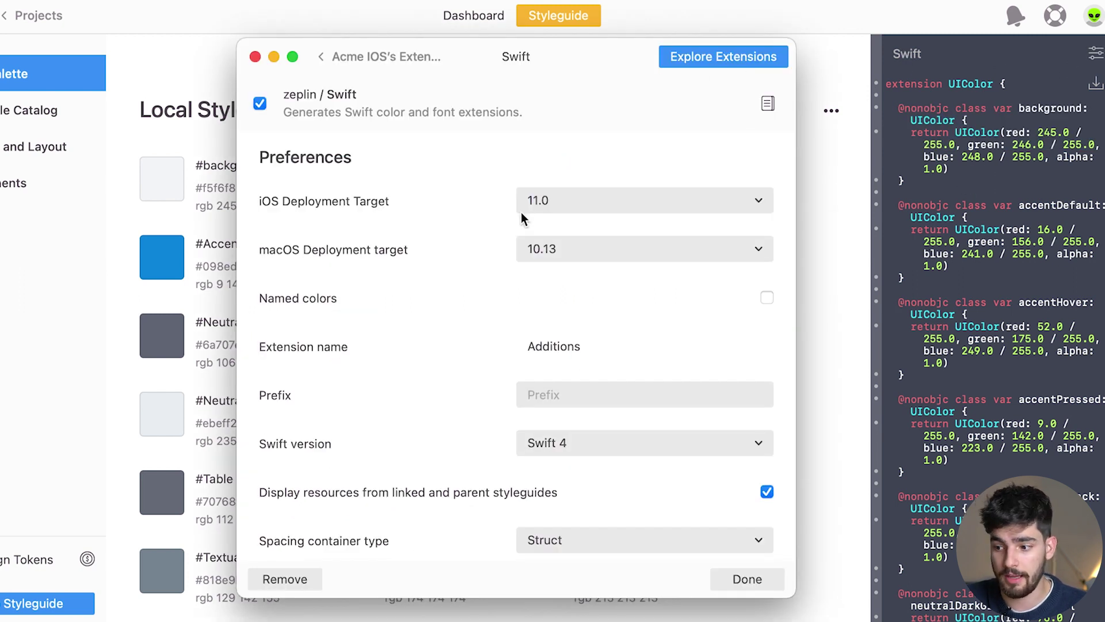
scroll(475, 324, "down", 3)
scroll(466, 311, "up", 3)
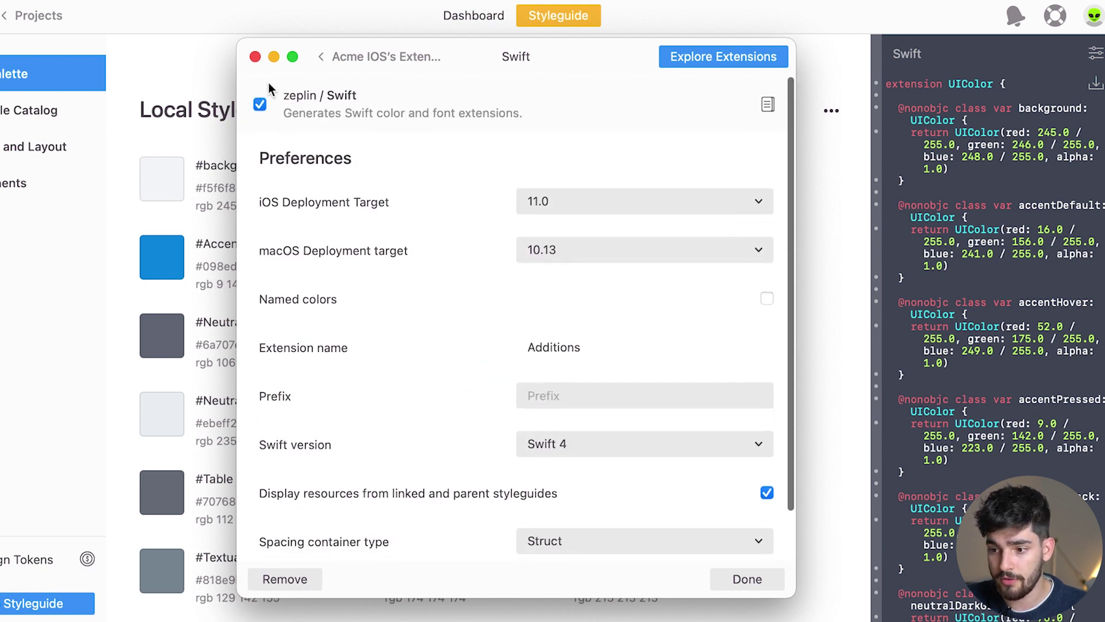
left_click(256, 57)
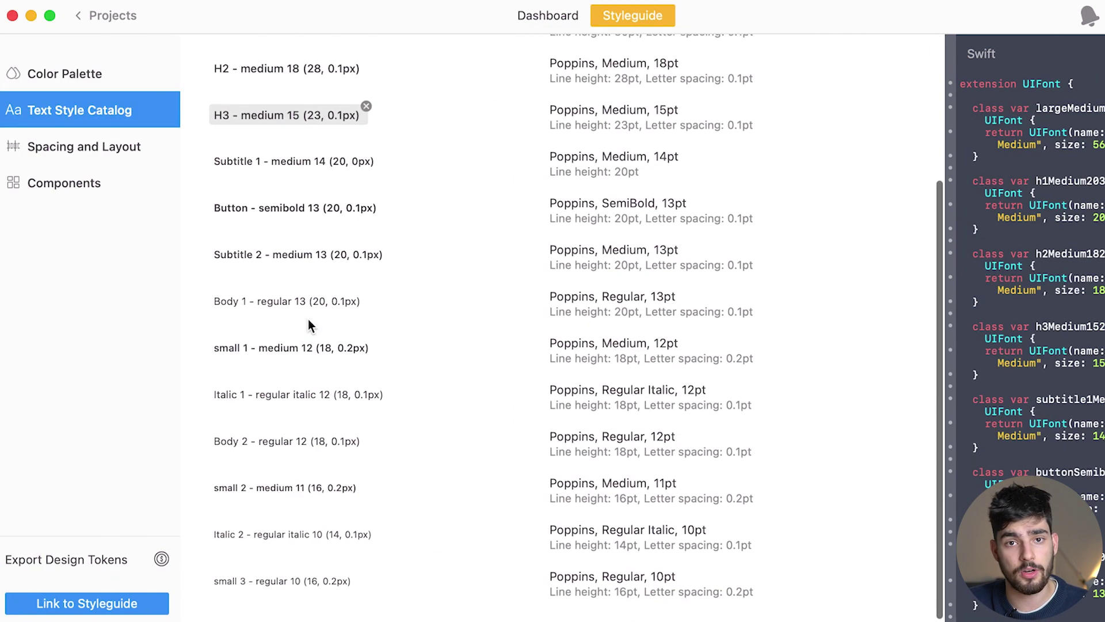
Look through the Poppins text styles in the local styleguide's Text Style Catalog
scroll(308, 322, "up", 3)
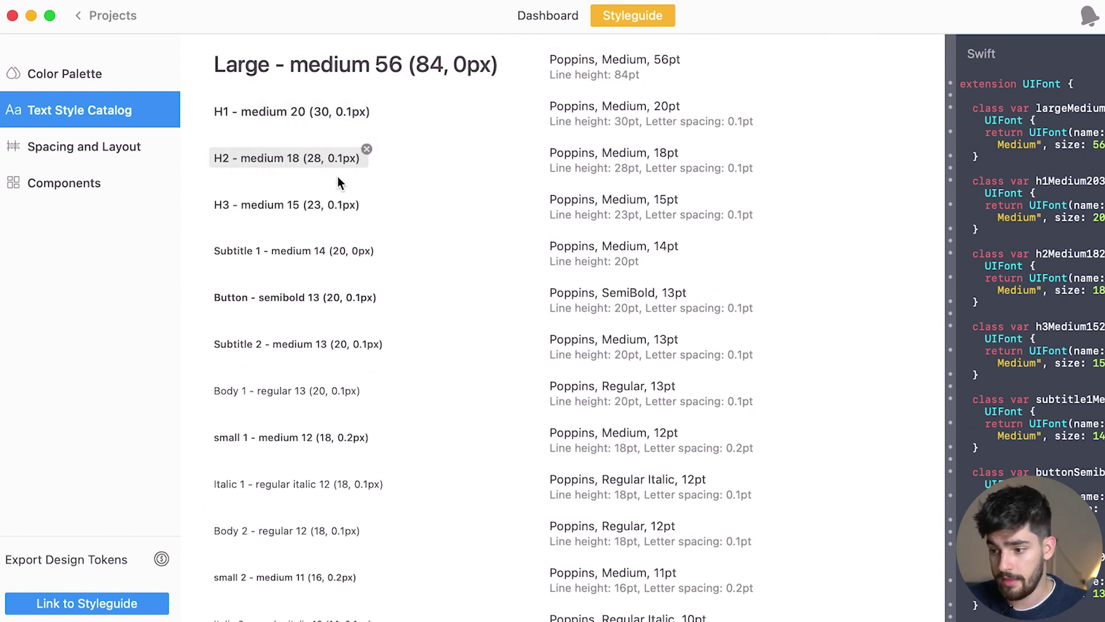
scroll(713, 236, "down", 3)
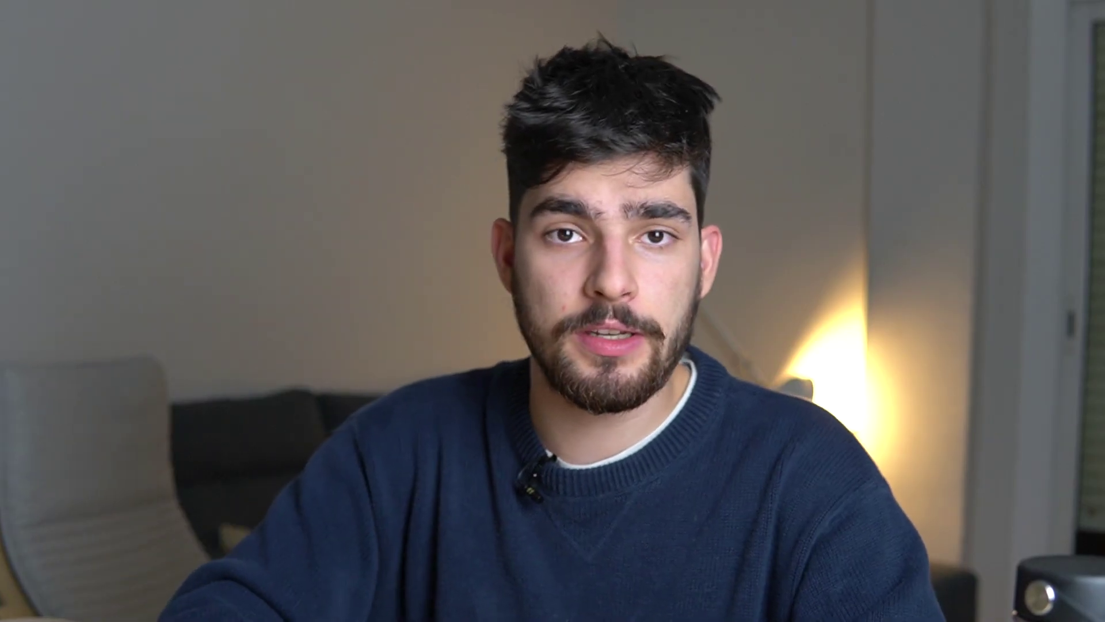